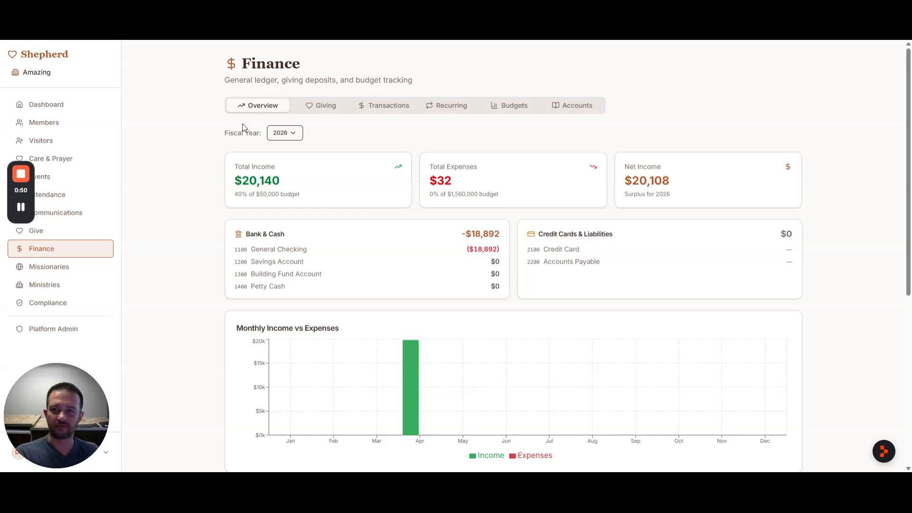
# Step: View the finance overview for fiscal years 2025 and 2024, and return it to 2026
pyautogui.click(293, 135)
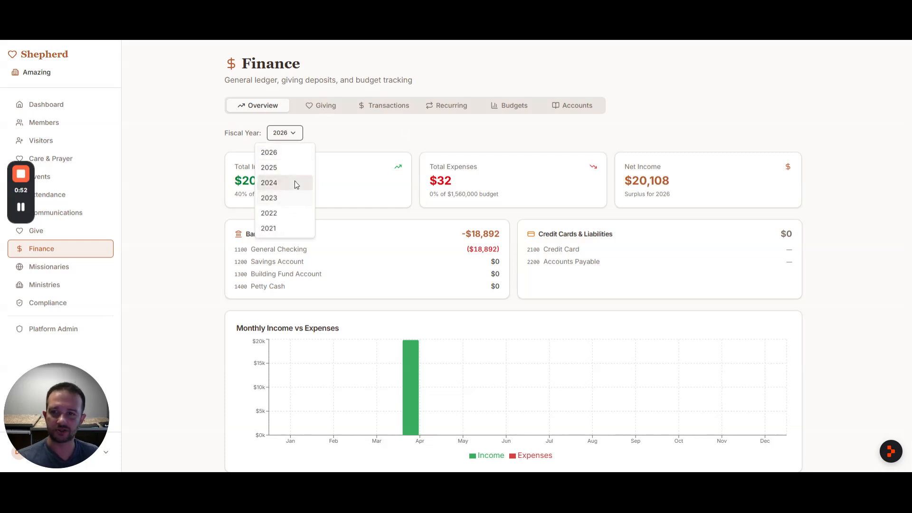
pyautogui.click(298, 169)
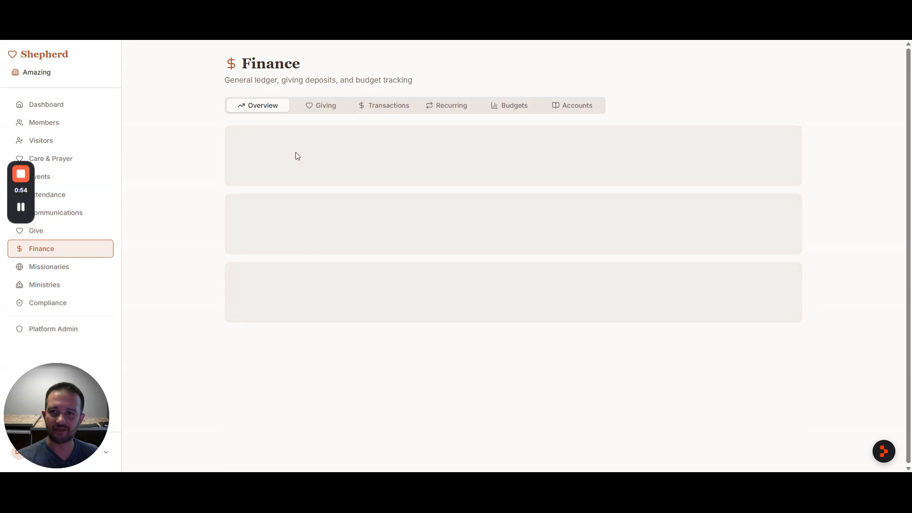
pyautogui.click(295, 134)
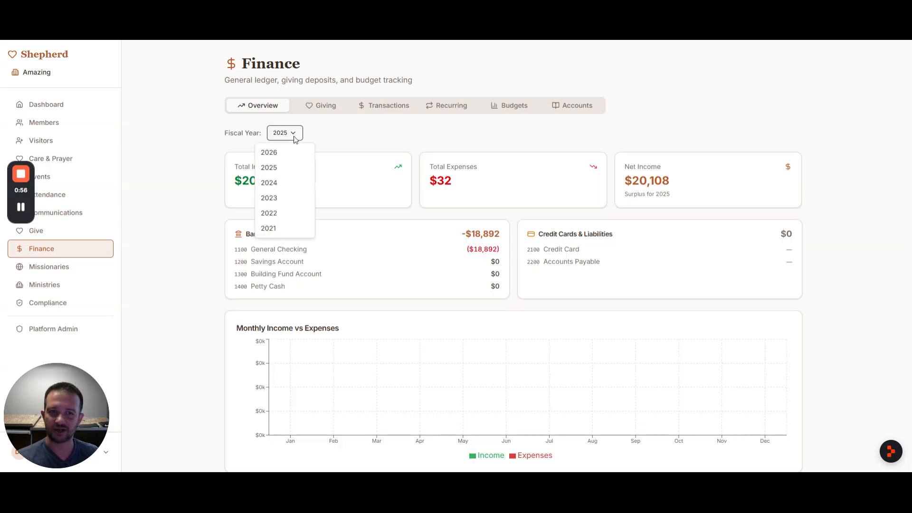
pyautogui.click(287, 184)
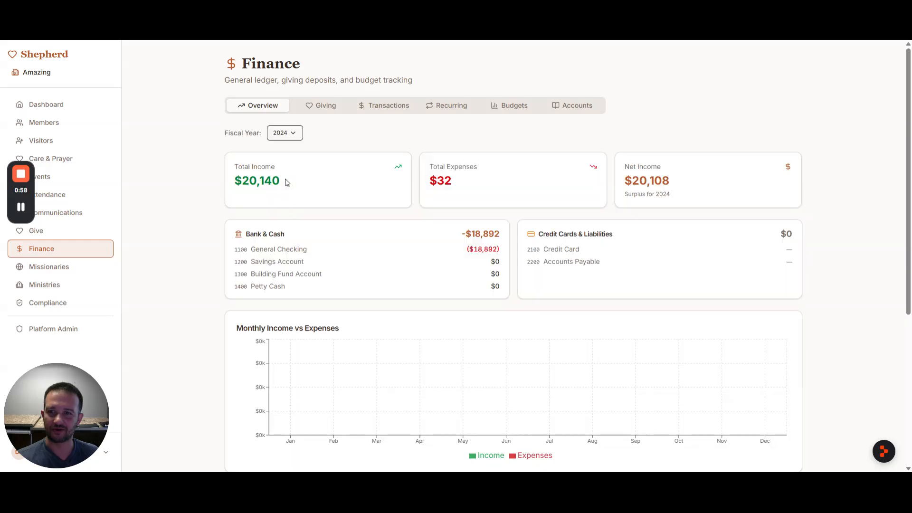
pyautogui.click(291, 139)
pyautogui.click(291, 150)
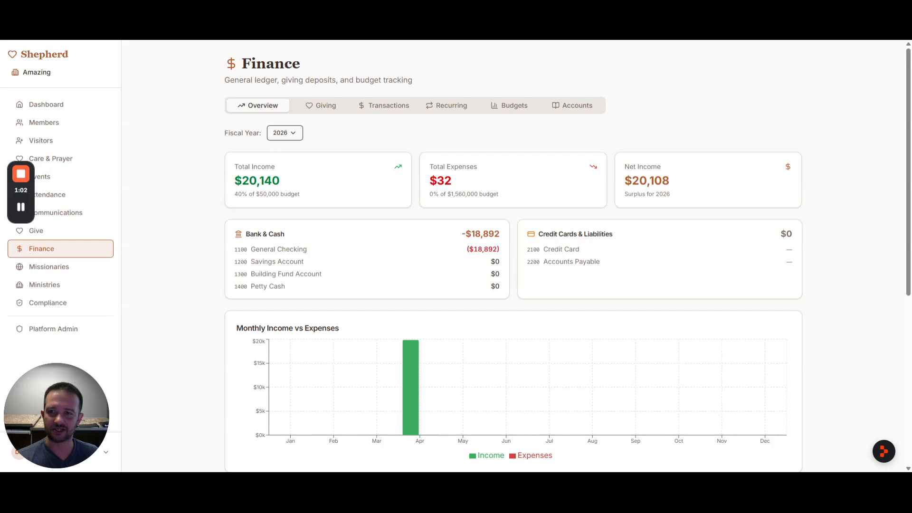
# Step: Review the Total Income, Total Expenses and Net Income summaries for fiscal year 2026
pyautogui.moveTo(236, 169); pyautogui.dragTo(305, 195)
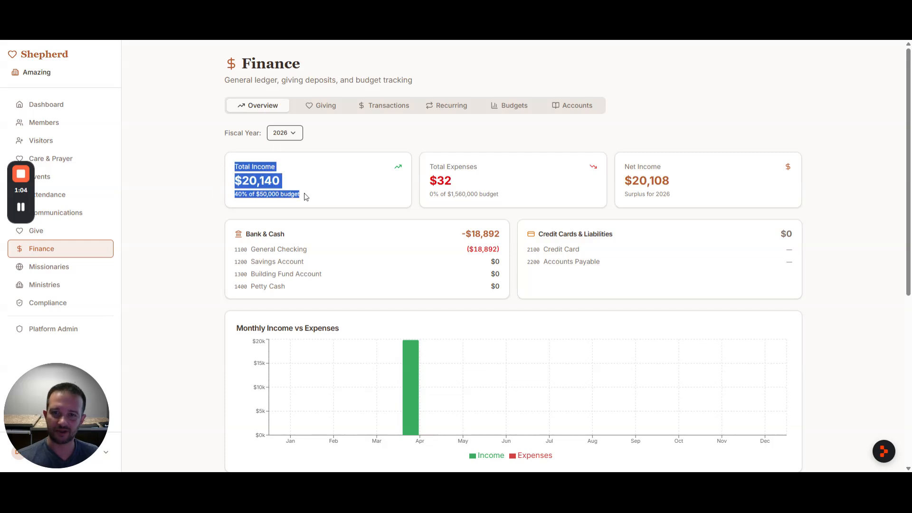
pyautogui.moveTo(430, 167); pyautogui.dragTo(498, 195)
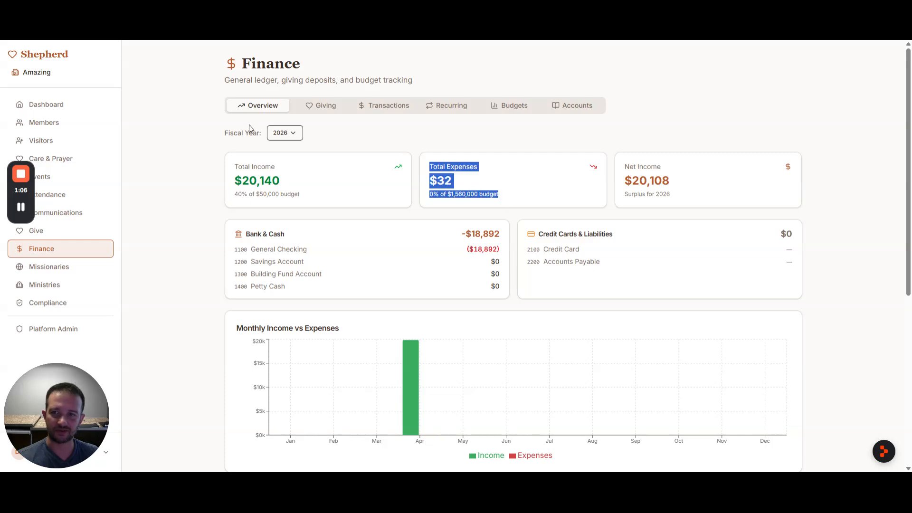
pyautogui.click(599, 172)
pyautogui.moveTo(625, 163); pyautogui.dragTo(676, 192)
pyautogui.click(694, 182)
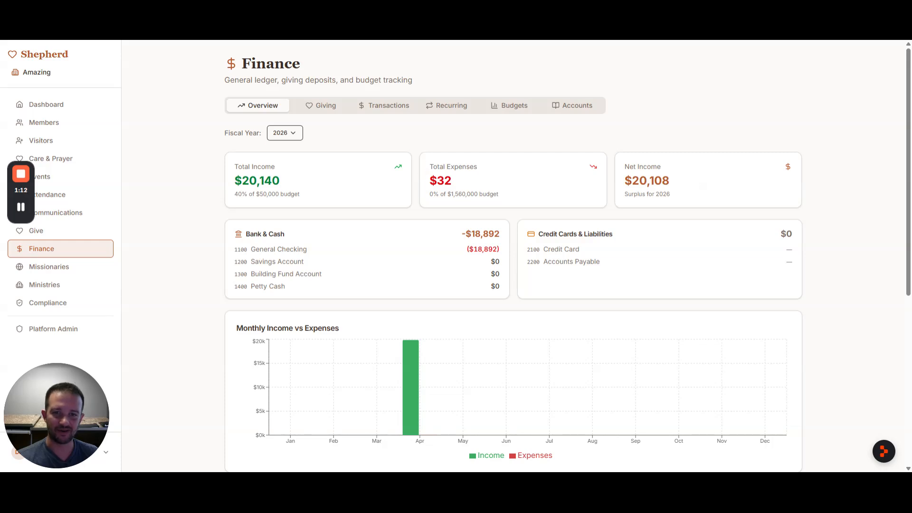
# Step: Review the account balances under Bank & Cash and under Credit Cards & Liabilities
pyautogui.scroll(-1, 468, 193)
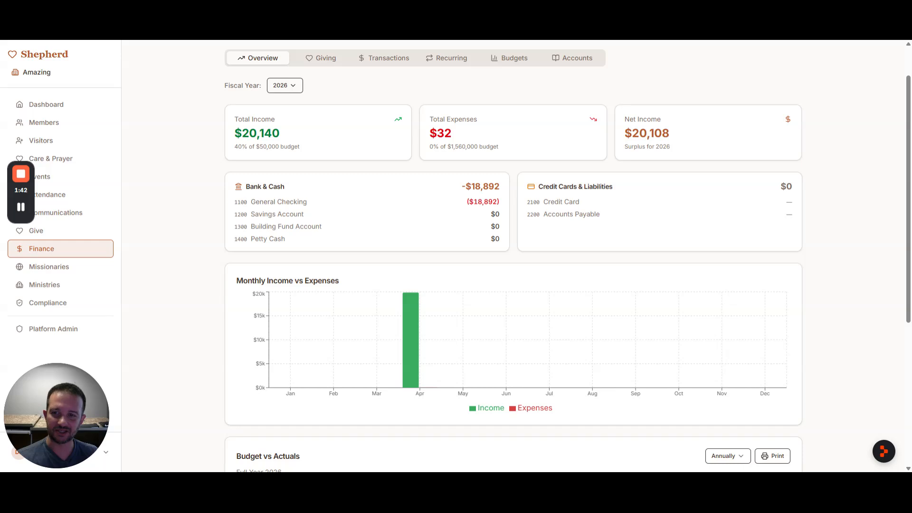
pyautogui.moveTo(246, 187); pyautogui.dragTo(479, 245)
pyautogui.click(479, 245)
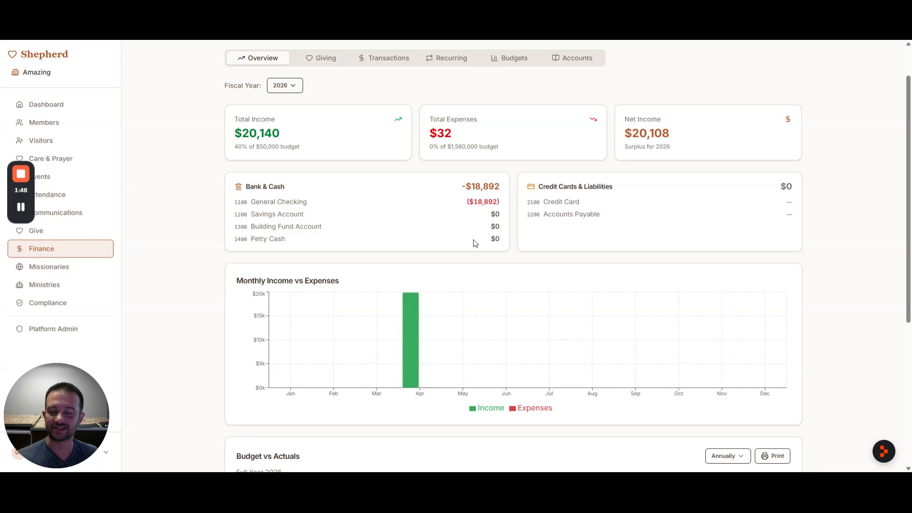
pyautogui.moveTo(532, 186); pyautogui.dragTo(791, 223)
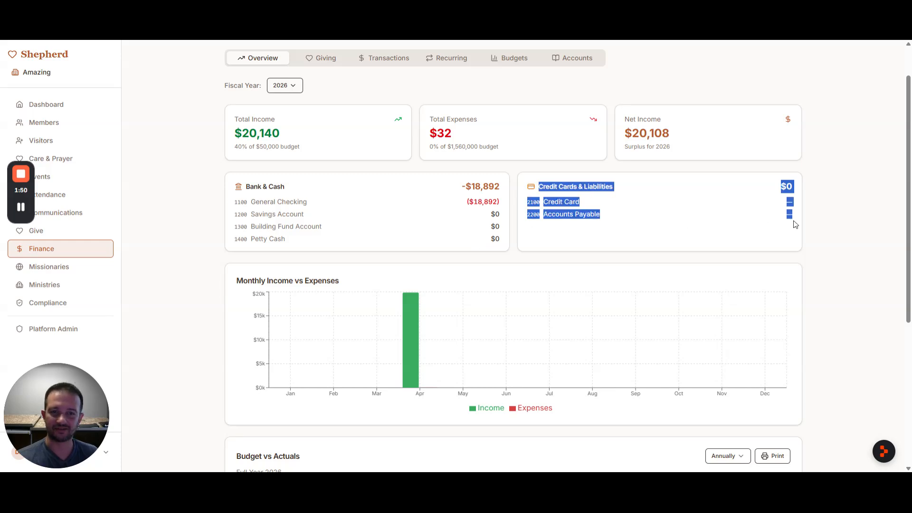
pyautogui.click(793, 224)
# Step: Examine the Budget vs Actuals report and the reporting periods it offers
pyautogui.scroll(-3, 570, 210)
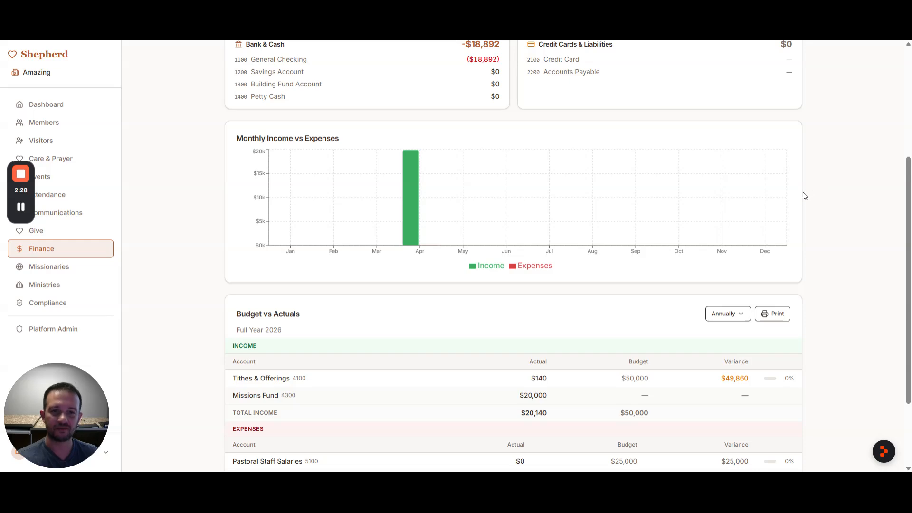
pyautogui.scroll(-1, 803, 222)
pyautogui.scroll(-1, 401, 244)
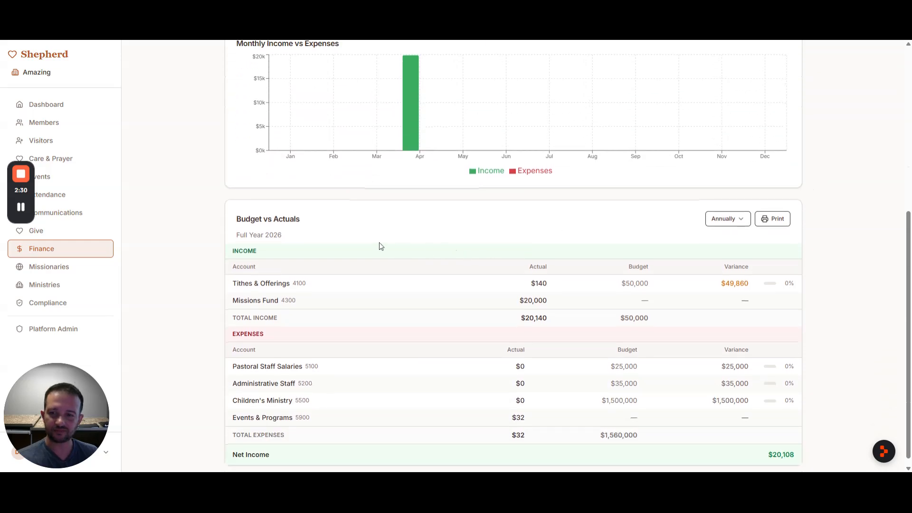
pyautogui.scroll(-1, 401, 245)
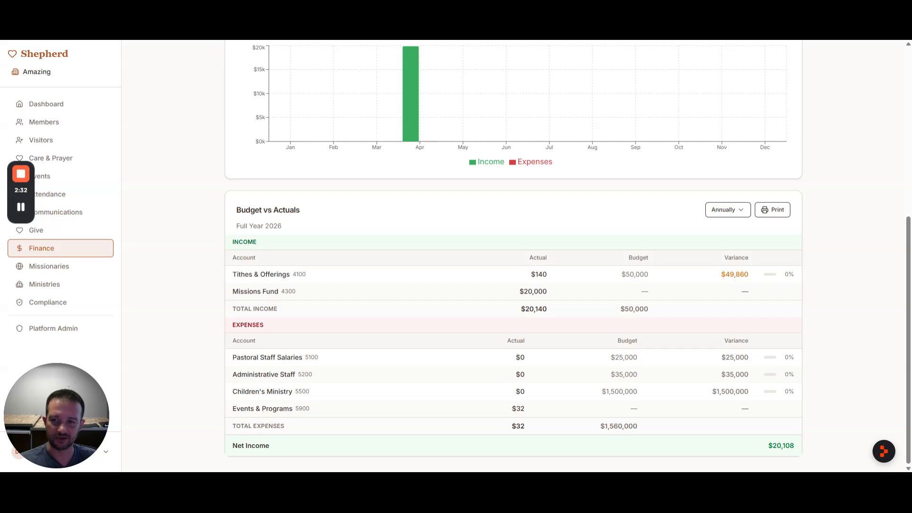
pyautogui.moveTo(237, 215); pyautogui.dragTo(338, 210)
pyautogui.click(341, 212)
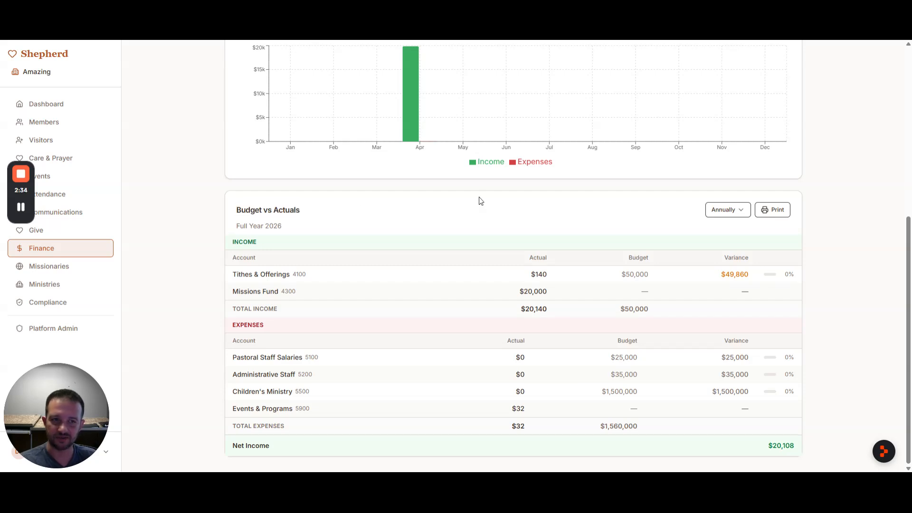
pyautogui.click(738, 213)
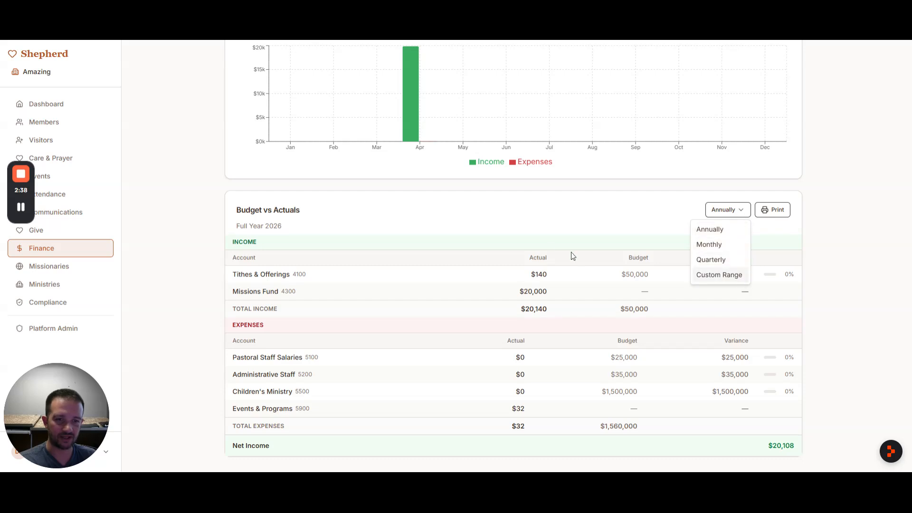
pyautogui.click(513, 223)
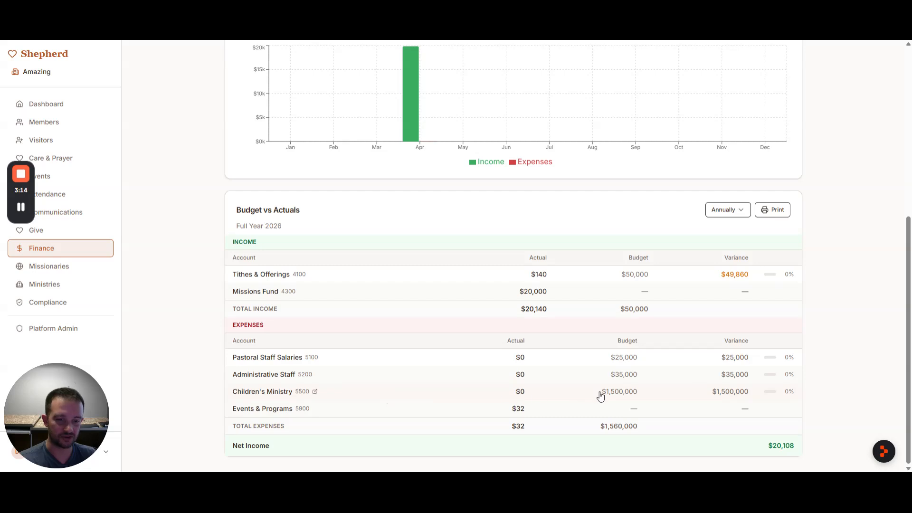
# Step: View the transaction details behind the Children's Ministry and Tithes & Offerings accounts, closing each one
pyautogui.moveTo(638, 393); pyautogui.dragTo(602, 398)
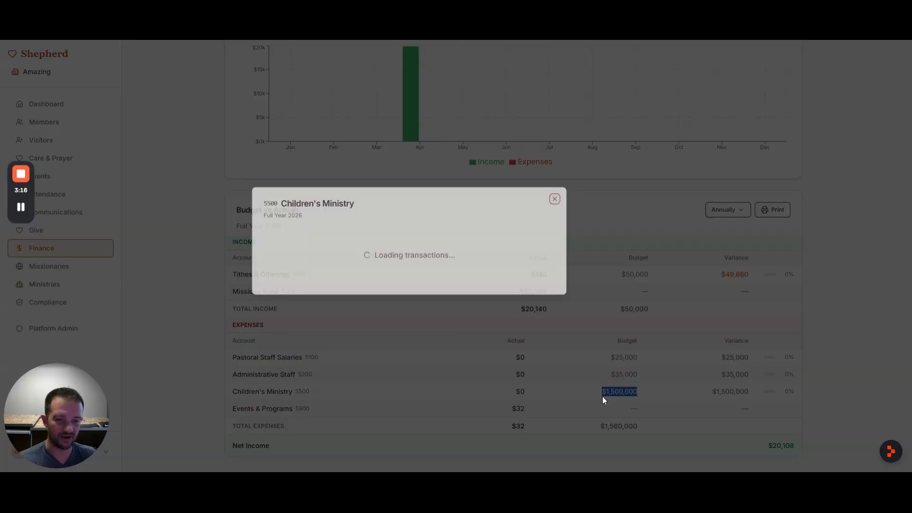
pyautogui.click(603, 214)
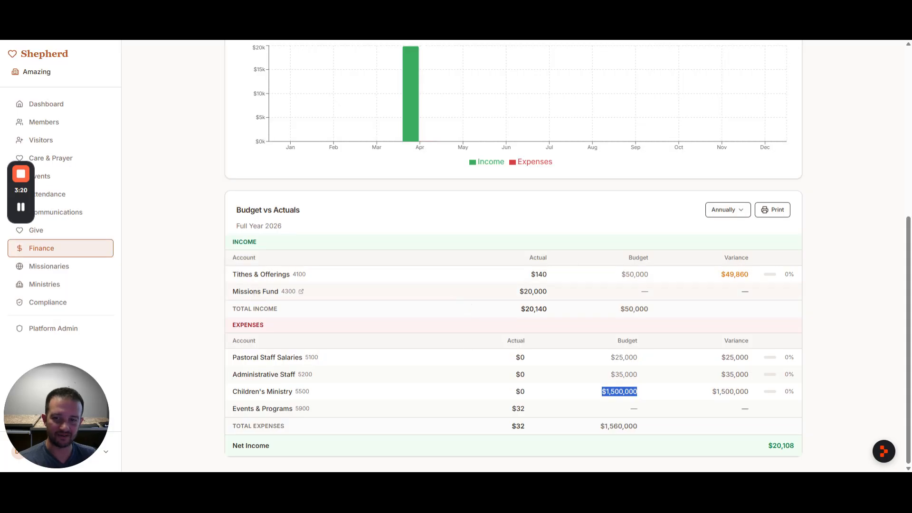
pyautogui.click(255, 280)
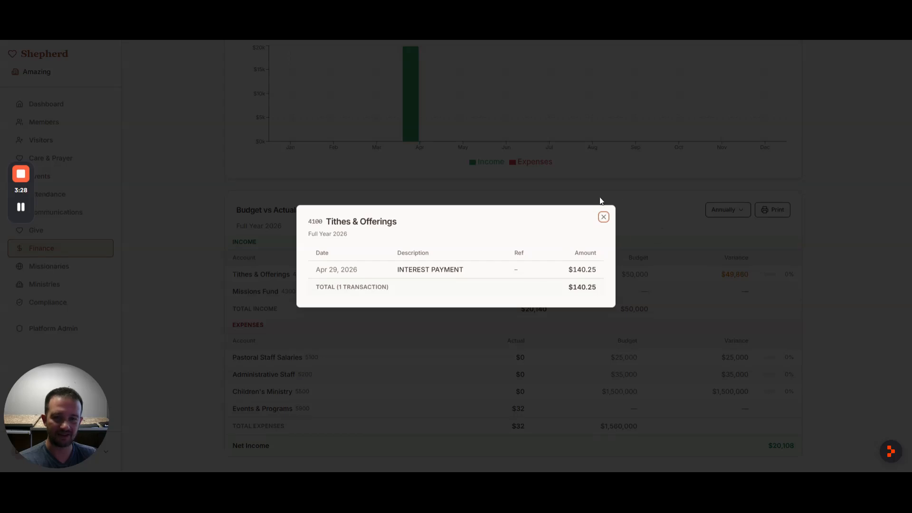
pyautogui.click(603, 217)
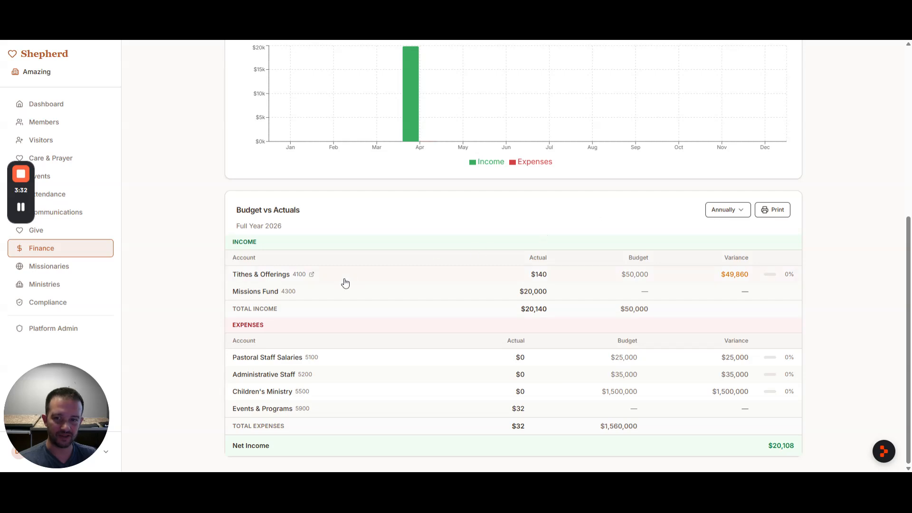
# Step: Set the Budget vs Actuals reporting period to Monthly
pyautogui.click(741, 214)
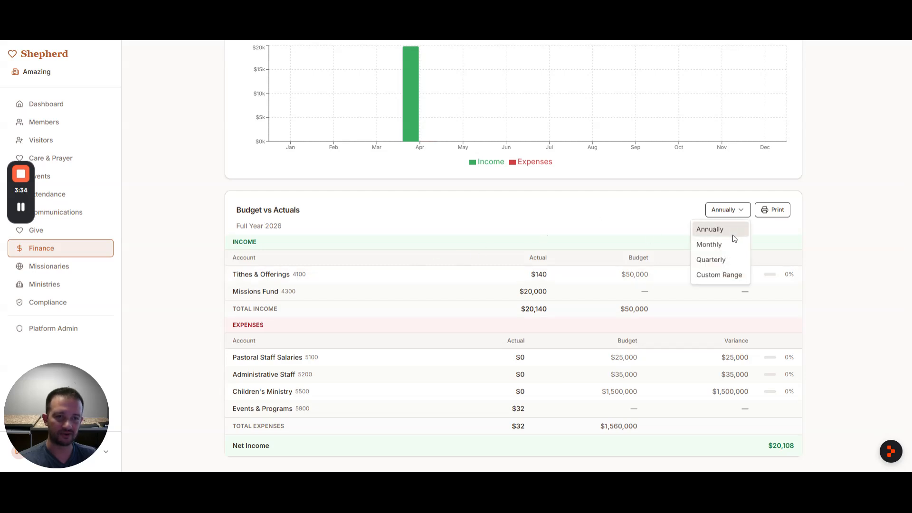
pyautogui.click(645, 219)
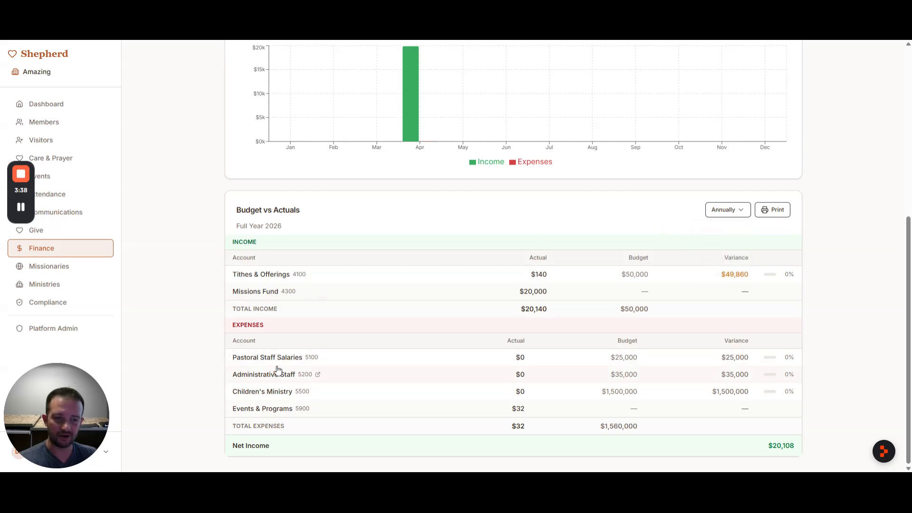
pyautogui.click(723, 213)
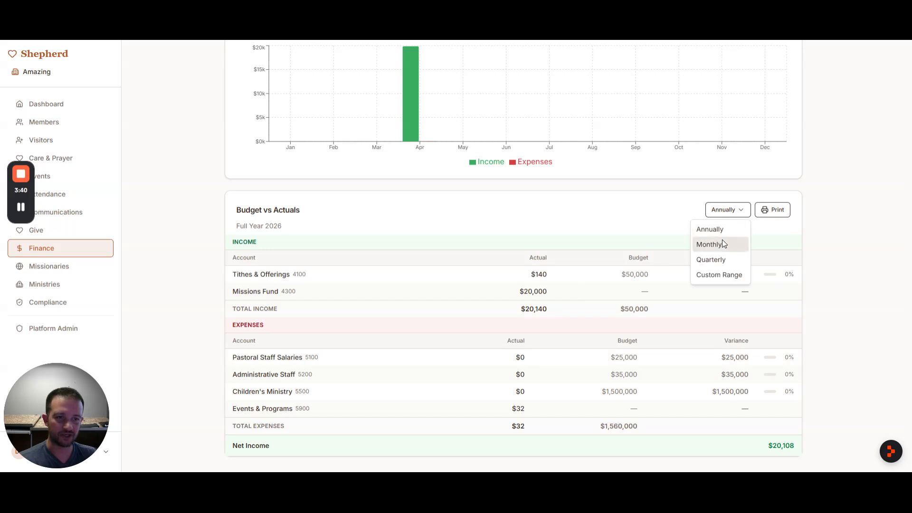
pyautogui.click(723, 244)
pyautogui.scroll(-4, 702, 252)
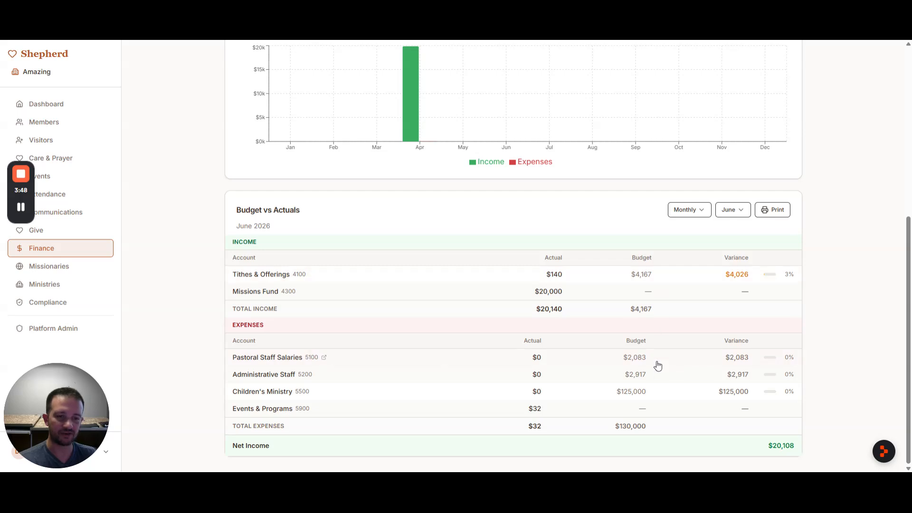
# Step: Set the month of the Budget vs Actuals report to March
pyautogui.click(730, 213)
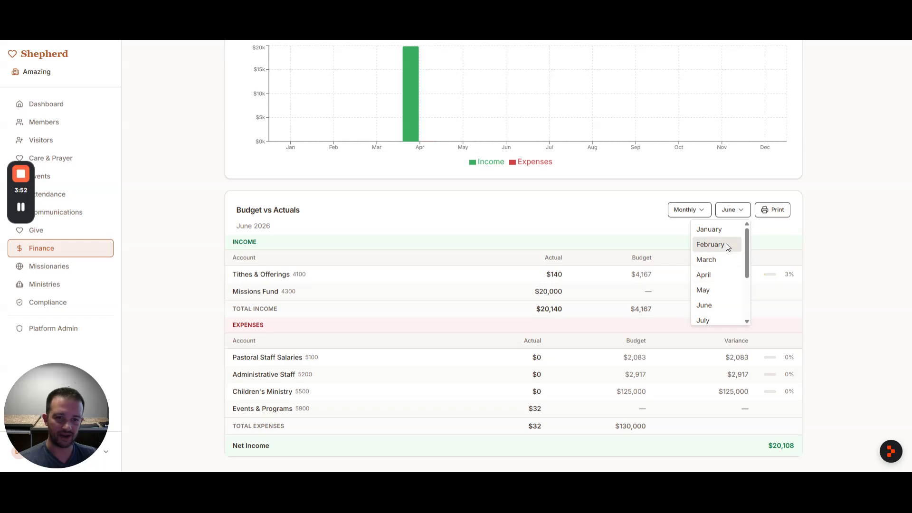
pyautogui.click(727, 259)
pyautogui.scroll(-1, 708, 285)
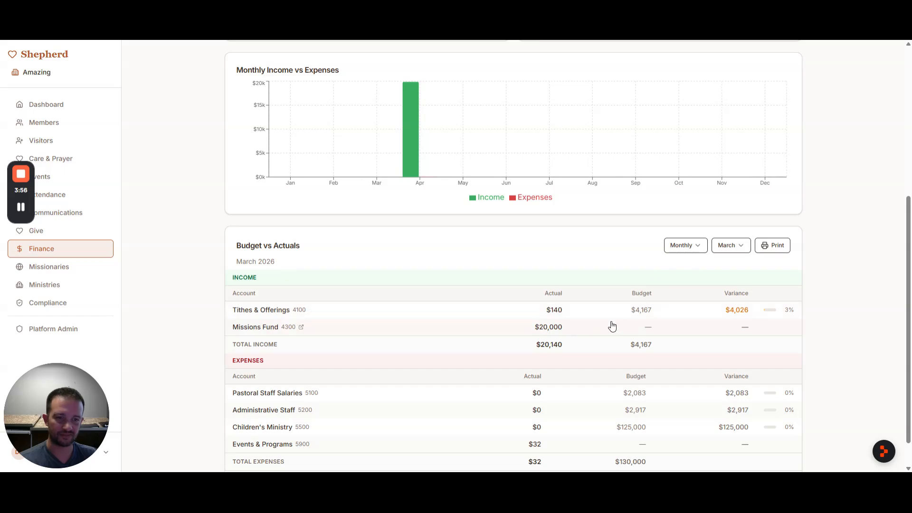
pyautogui.click(730, 247)
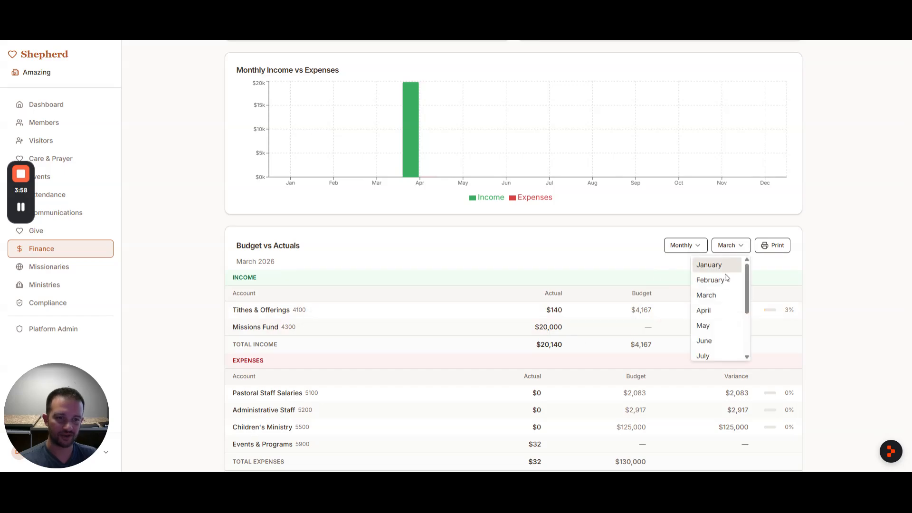
pyautogui.click(712, 296)
# Step: Open the 2026 Giving Report and review its totals, monthly giving, funds and recent contributions
pyautogui.scroll(5, 570, 251)
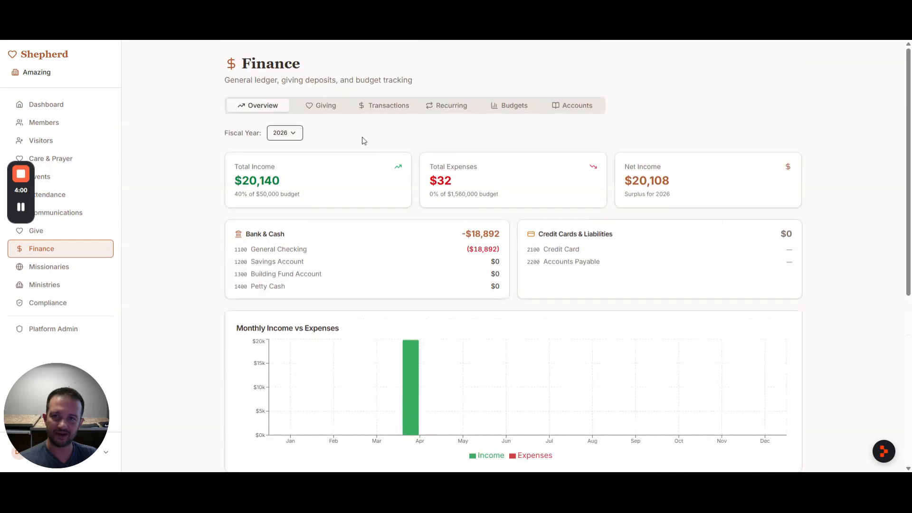
pyautogui.click(323, 106)
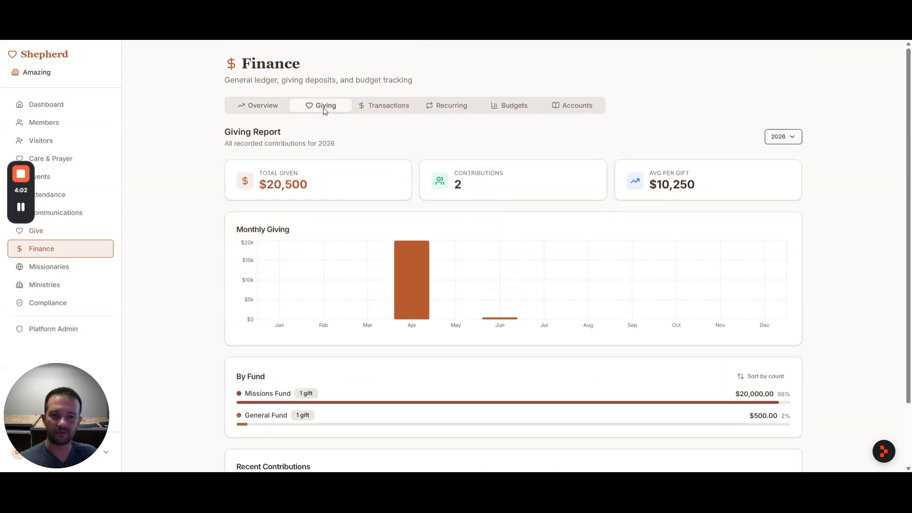
pyautogui.scroll(-2, 205, 223)
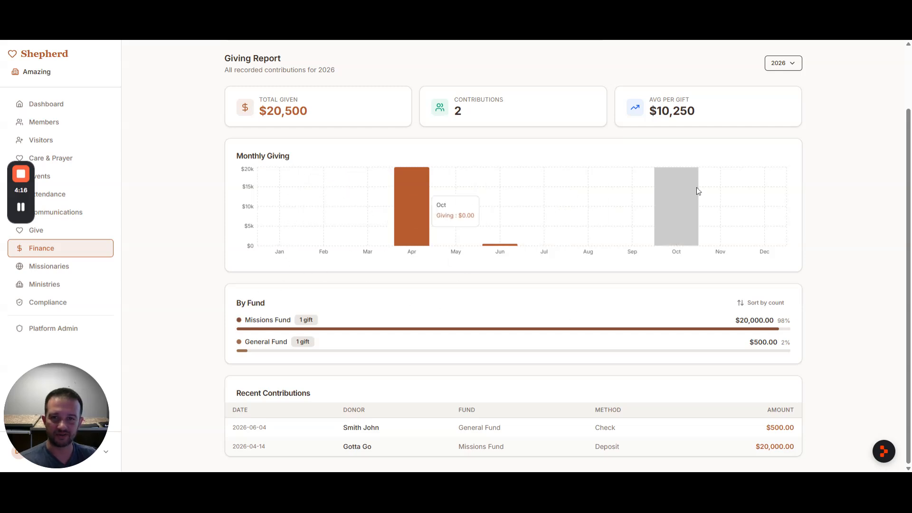
pyautogui.scroll(2, 523, 167)
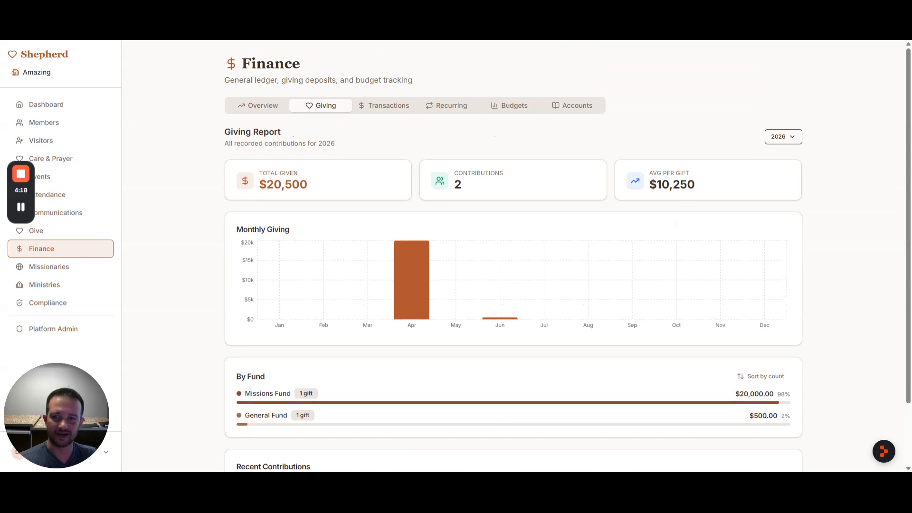
pyautogui.moveTo(260, 184); pyautogui.dragTo(315, 184)
pyautogui.click(329, 181)
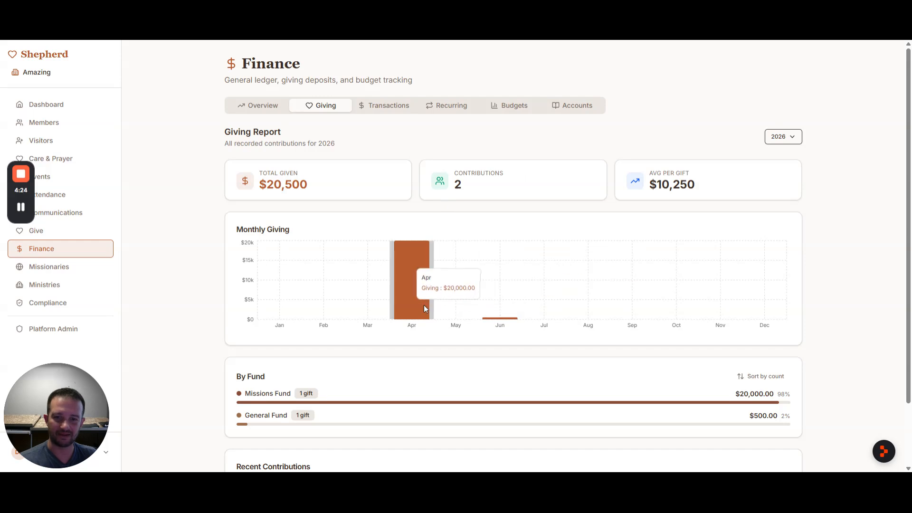
# Step: Start a new income transaction with General Checking as the bank account and Youth Ministry Fund as the income account
pyautogui.click(393, 109)
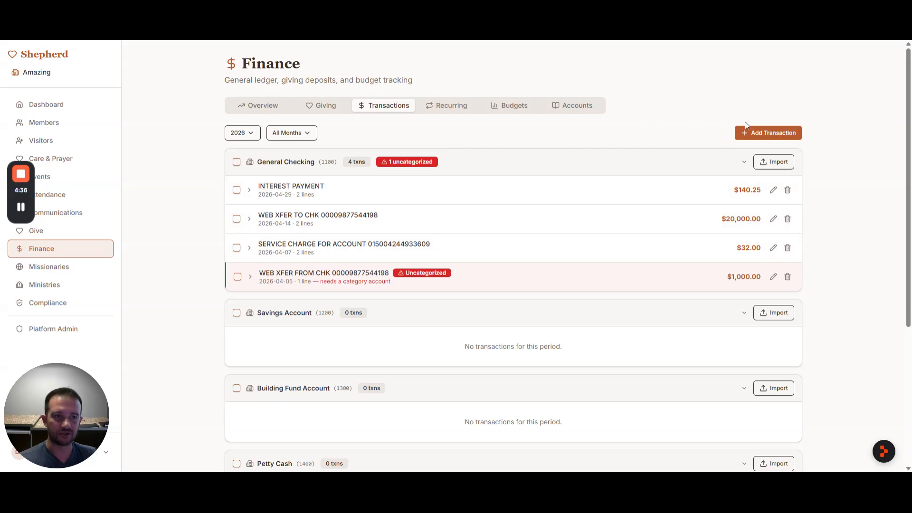
pyautogui.click(772, 134)
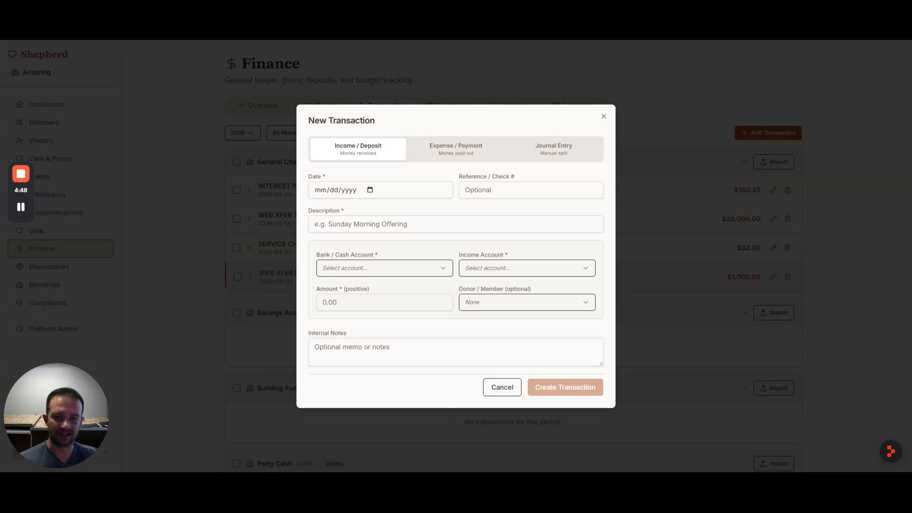
pyautogui.click(361, 270)
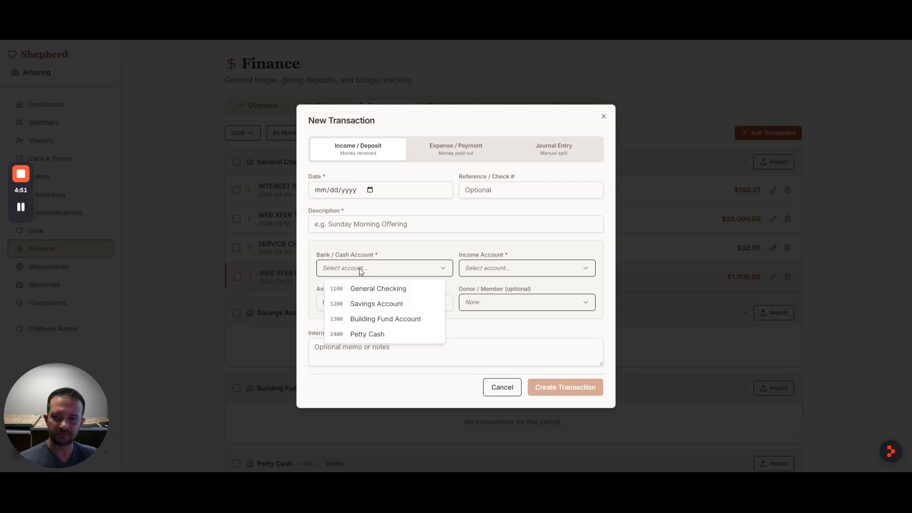
pyautogui.click(404, 293)
pyautogui.click(521, 270)
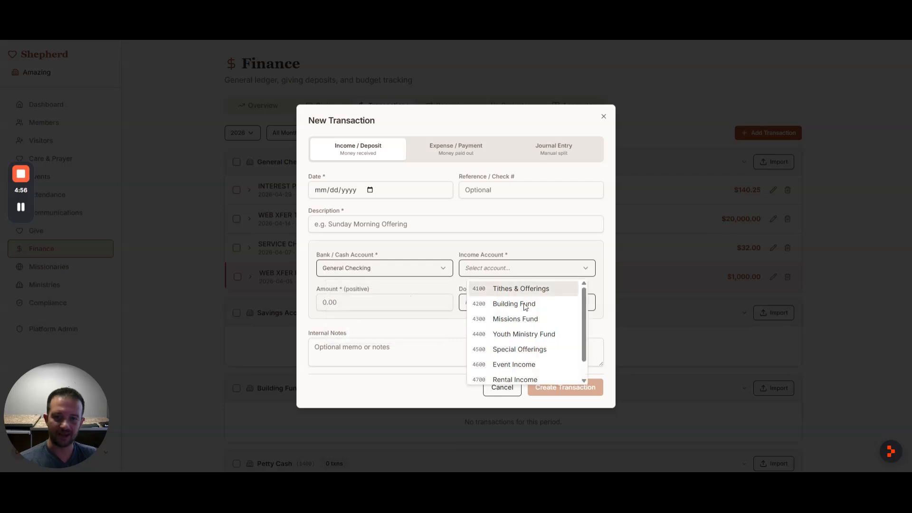
pyautogui.click(535, 335)
# Step: Set the transaction amount to 500.00 and select the third listed member as the donor
pyautogui.click(386, 303)
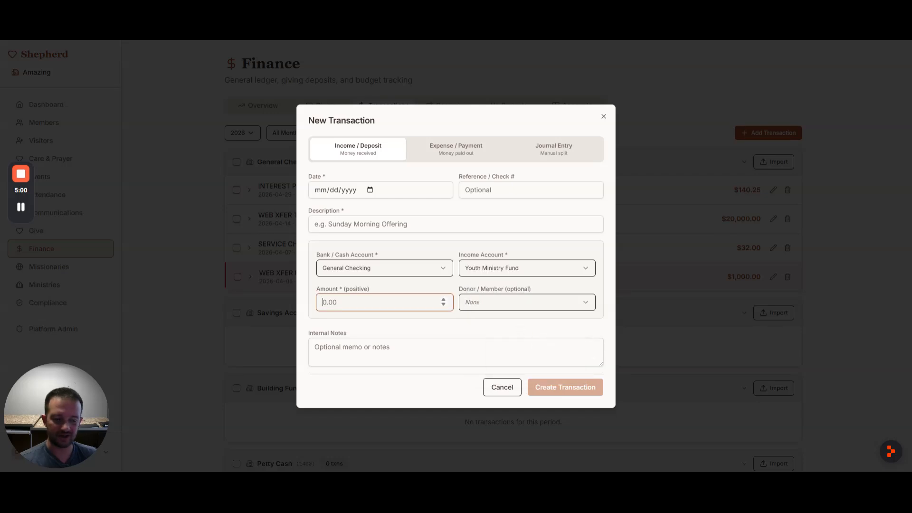
pyautogui.write('00.00')
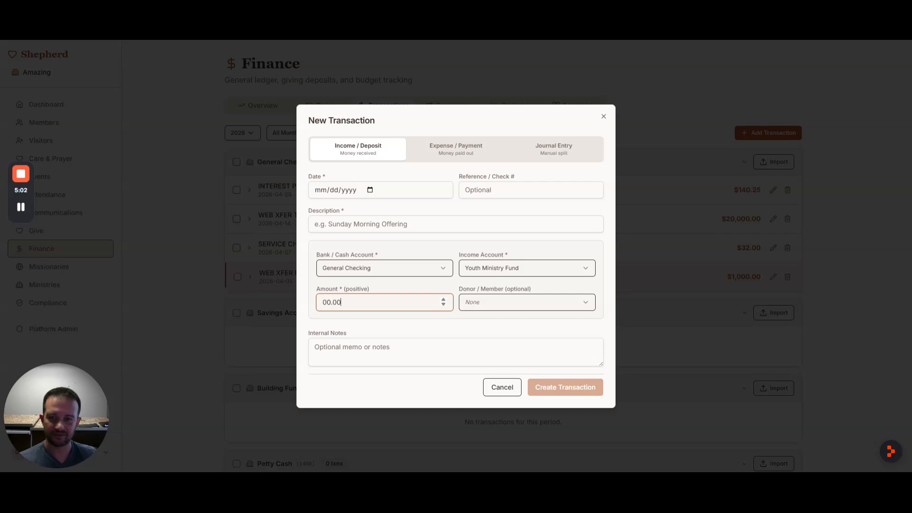
pyautogui.moveTo(380, 302); pyautogui.dragTo(302, 307)
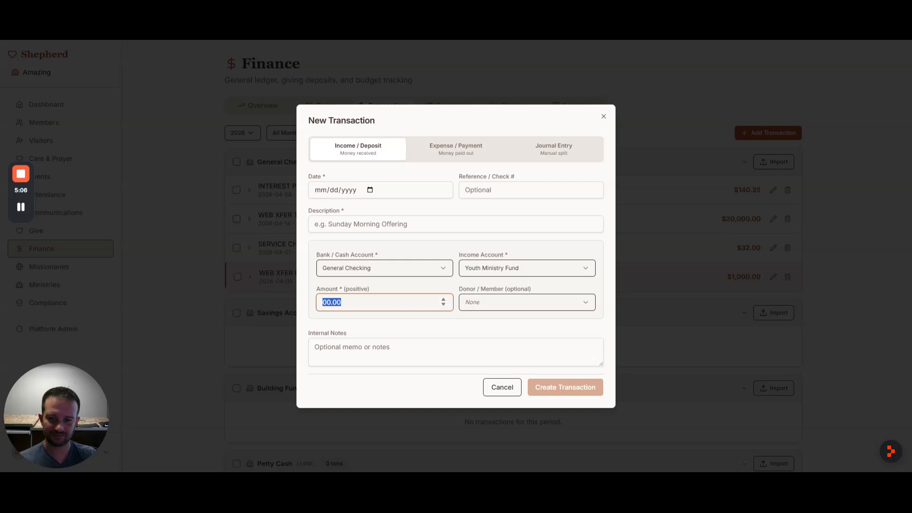
pyautogui.click(323, 303)
pyautogui.write('5')
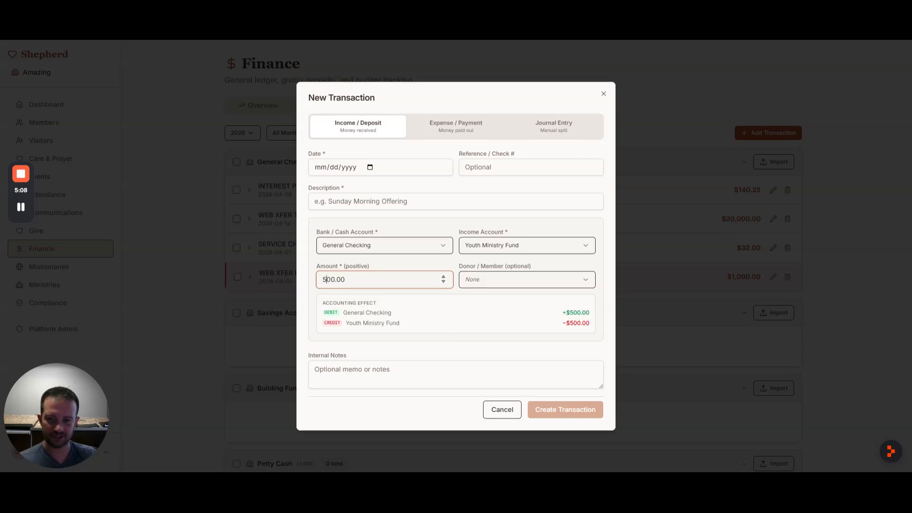
pyautogui.click(523, 279)
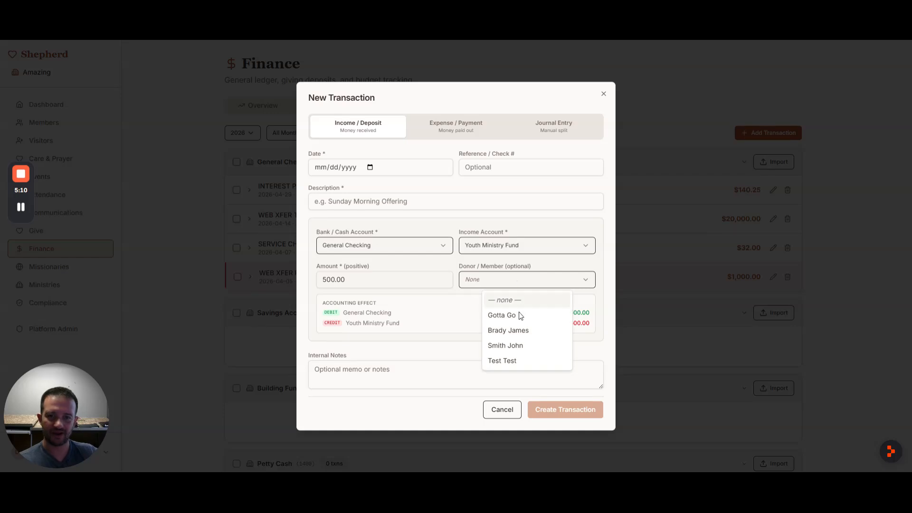
pyautogui.click(529, 346)
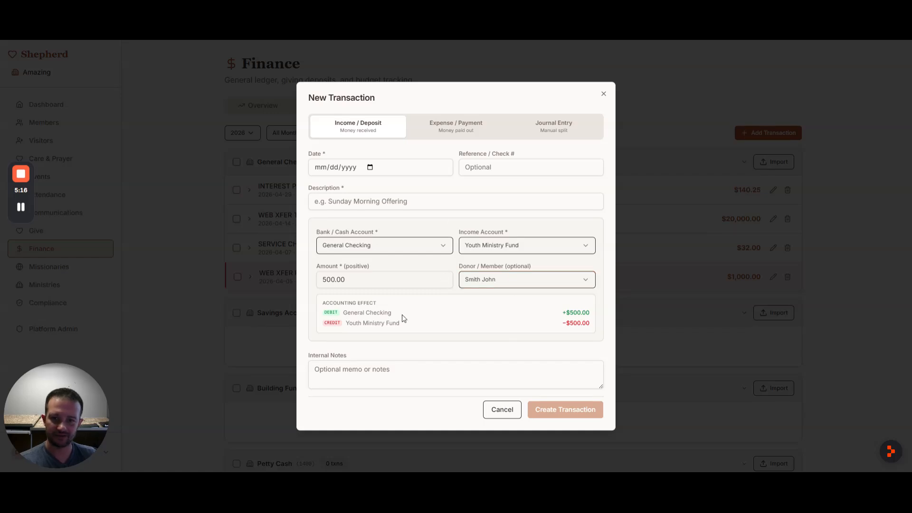
# Step: Describe the deposit as Youth Fund, date it 06/05/2026 and create the transaction
pyautogui.click(489, 167)
pyautogui.click(456, 202)
pyautogui.write('Youth Fund')
pyautogui.press('Tab')
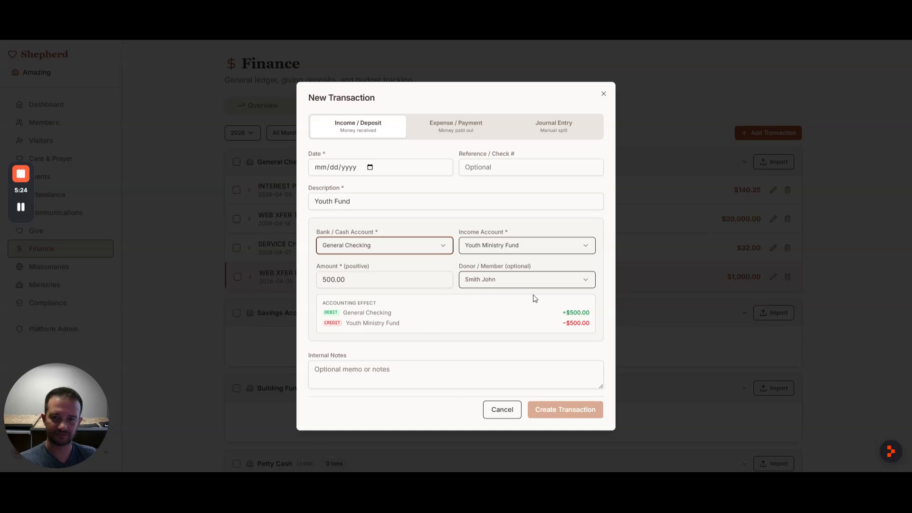
pyautogui.click(436, 189)
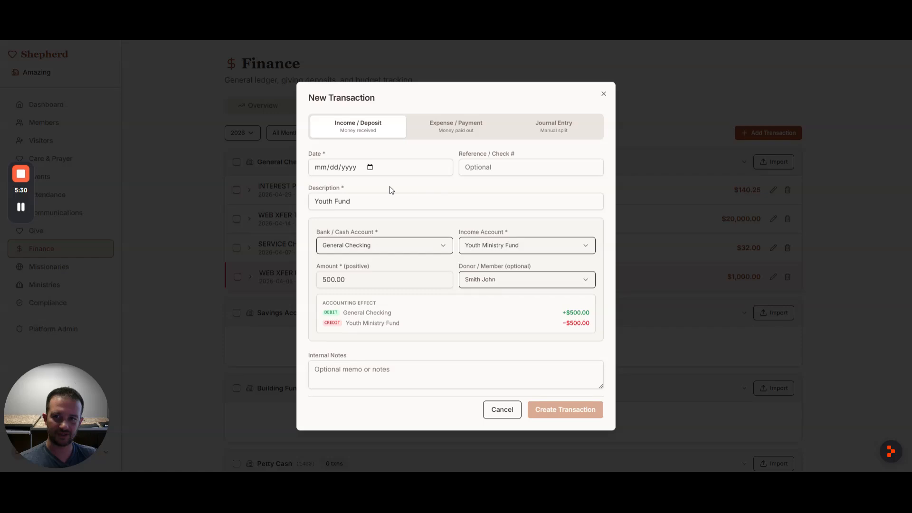
pyautogui.click(384, 217)
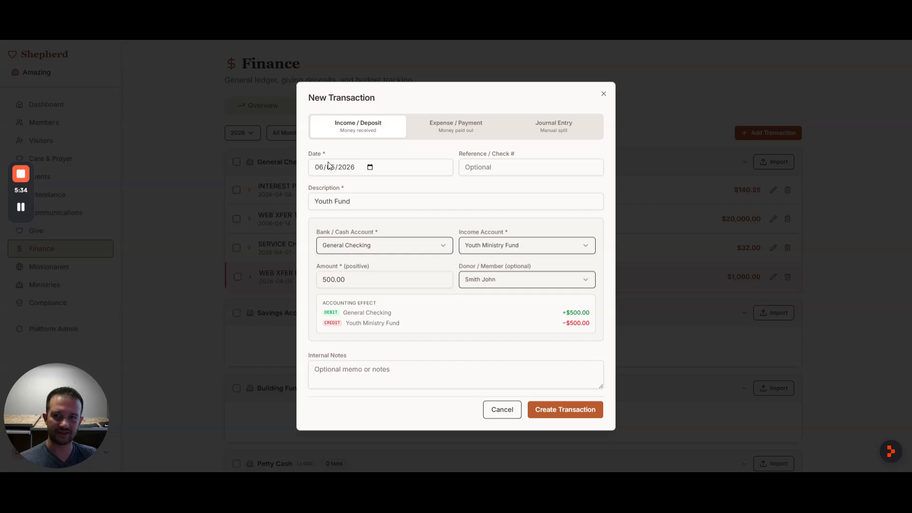
pyautogui.click(569, 410)
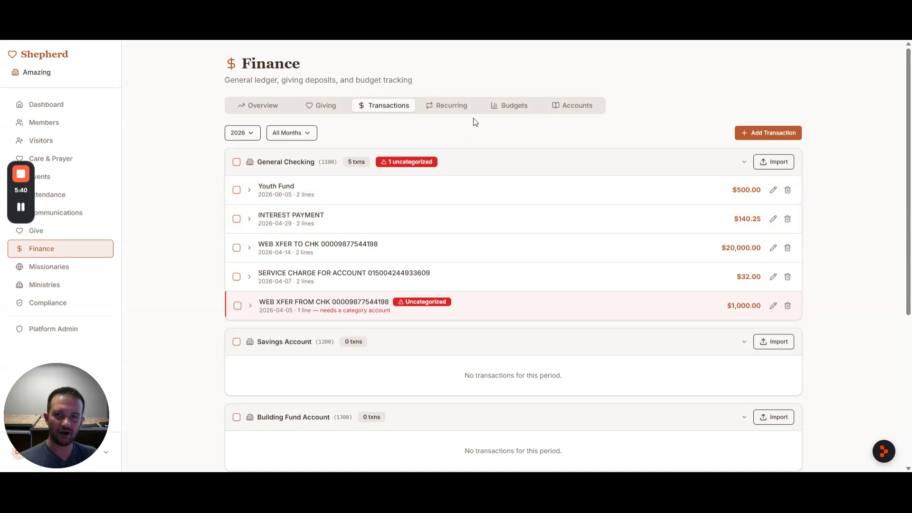
# Step: Load the April 2026 savings CSV into General Checking with the detected column mapping and categorize the service charge as Office & Administration
pyautogui.click(774, 164)
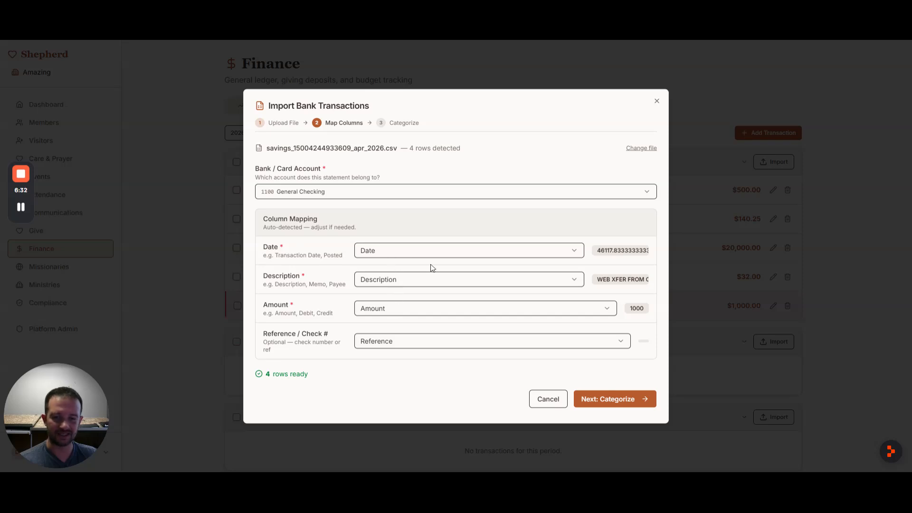
pyautogui.click(621, 401)
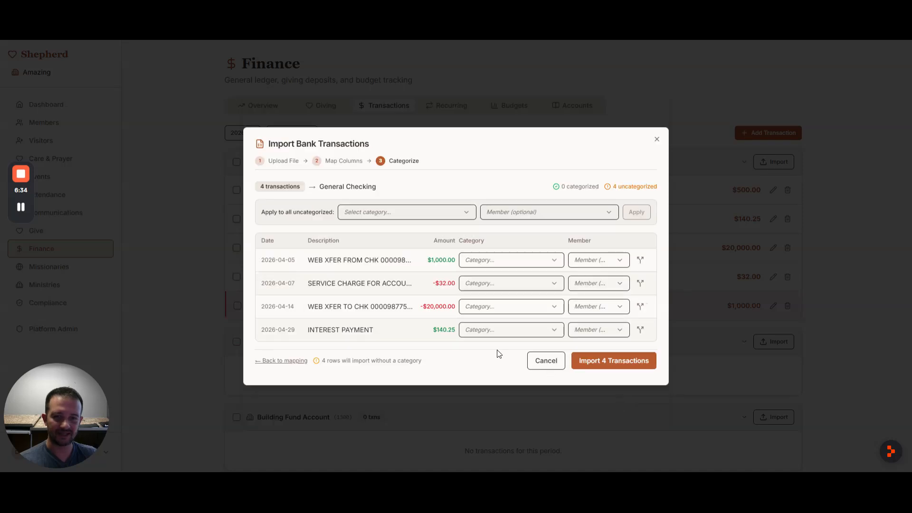
pyautogui.click(519, 285)
pyautogui.scroll(-3, 522, 366)
pyautogui.scroll(-2, 514, 366)
pyautogui.click(508, 374)
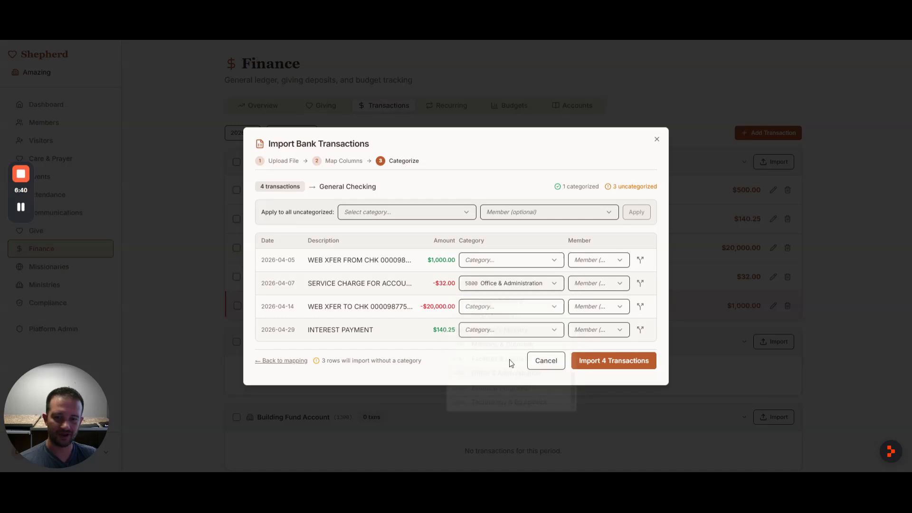
# Step: Categorize the $20,000 outgoing transfer as Missions & Outreach and the interest payment as Rental Income
pyautogui.click(505, 308)
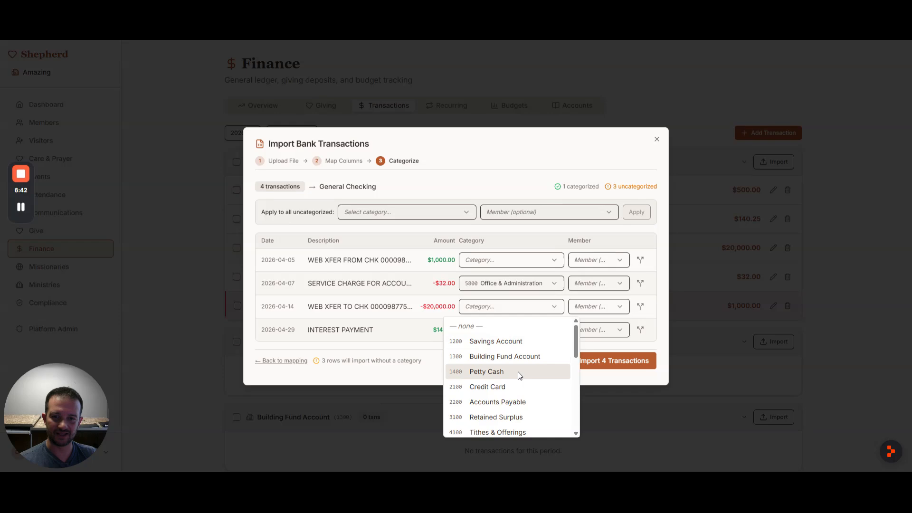
pyautogui.scroll(-3, 518, 378)
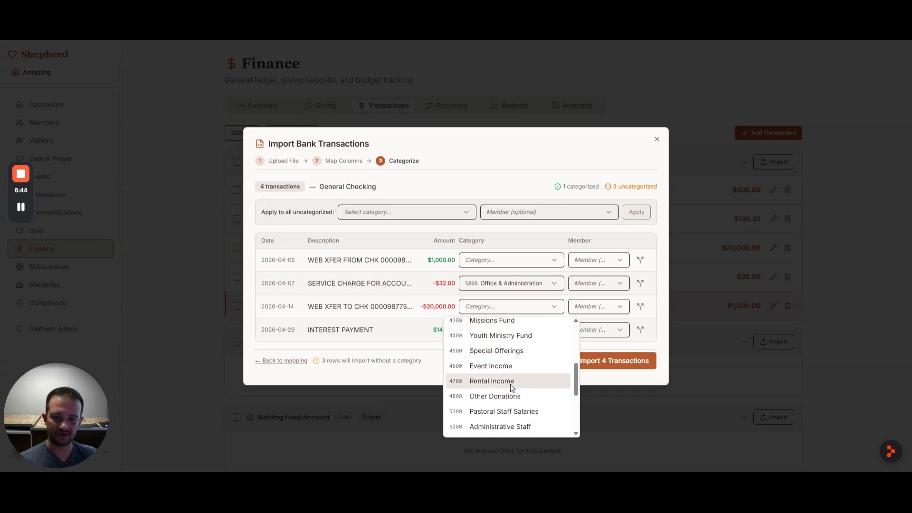
pyautogui.scroll(-3, 511, 388)
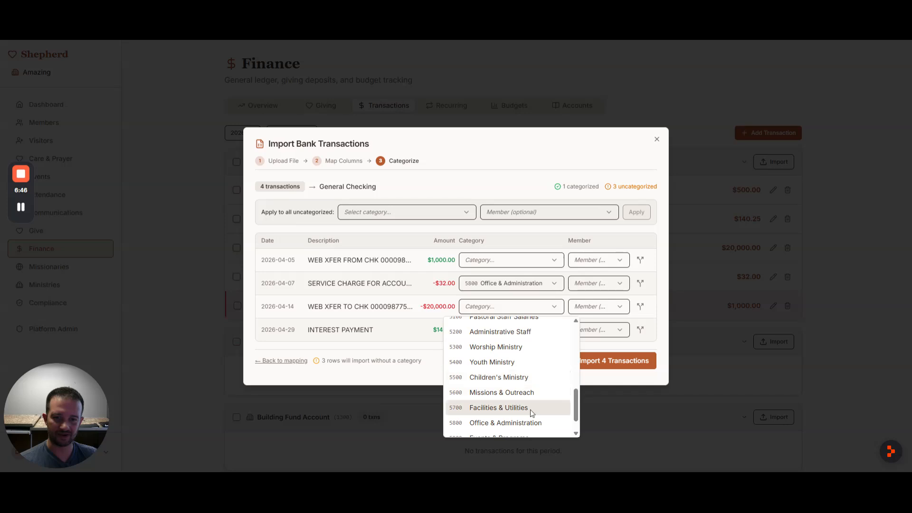
pyautogui.click(525, 396)
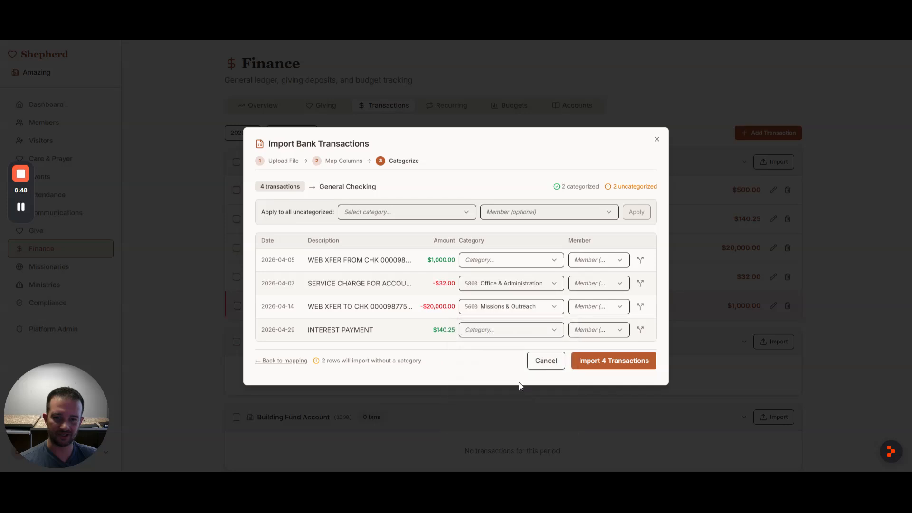
pyautogui.click(514, 332)
pyautogui.scroll(-5, 516, 394)
pyautogui.click(514, 362)
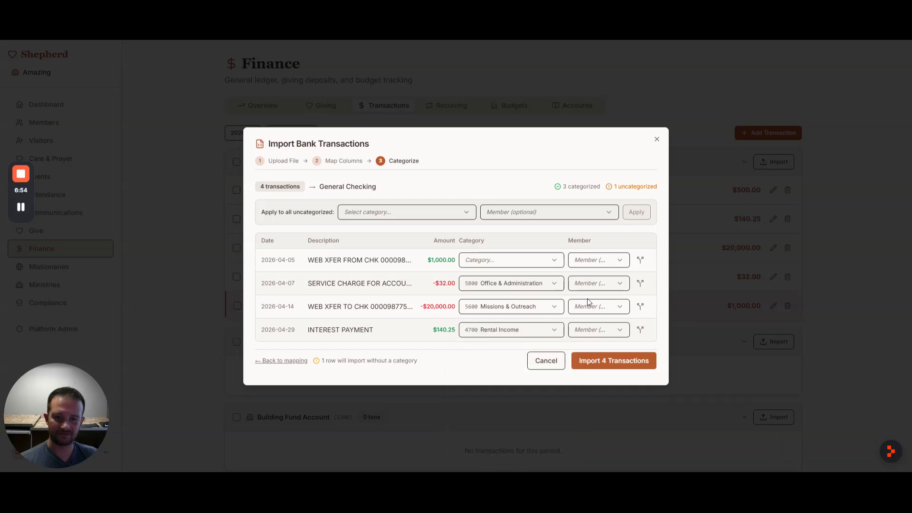
# Step: Categorize the $1,000 incoming transfer as Tithes & Offerings
pyautogui.click(527, 261)
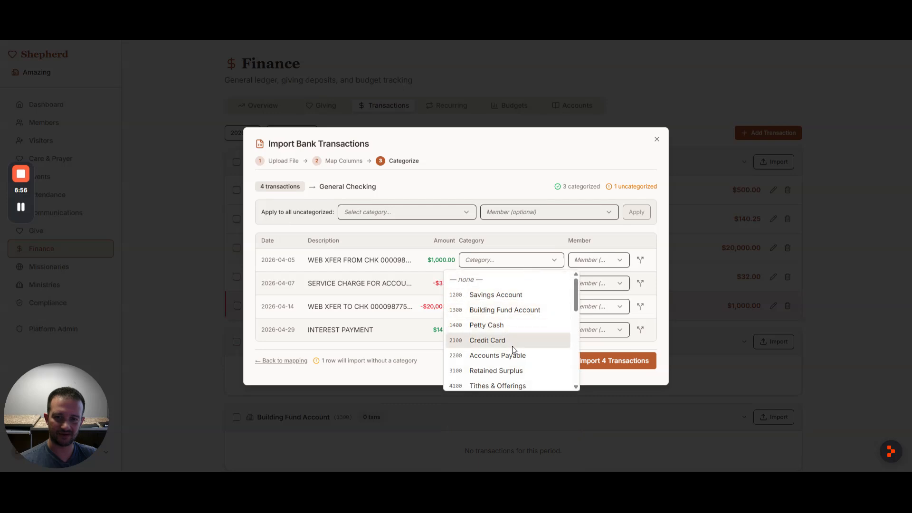
pyautogui.scroll(-5, 512, 340)
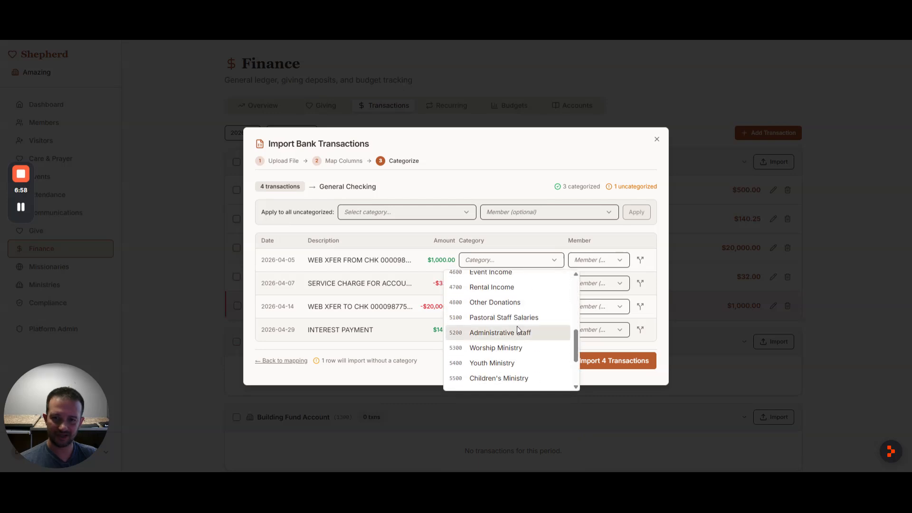
pyautogui.scroll(3, 518, 324)
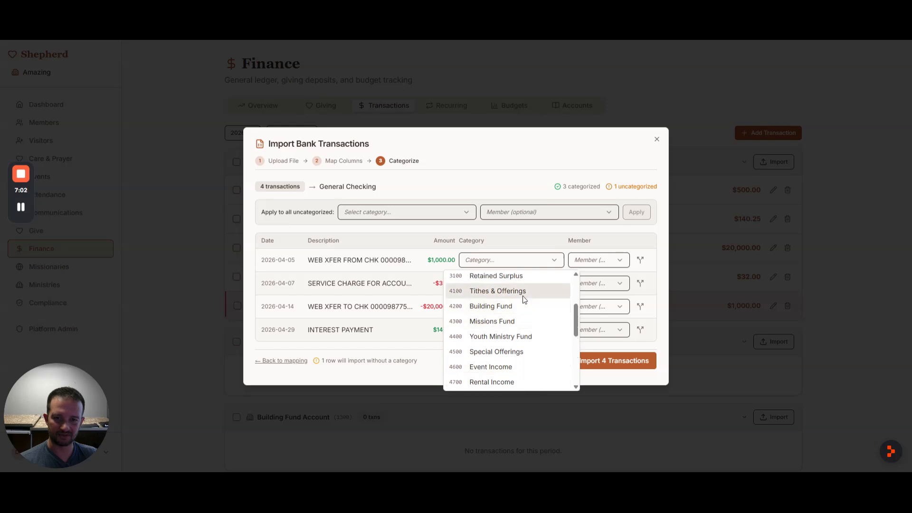
pyautogui.click(521, 298)
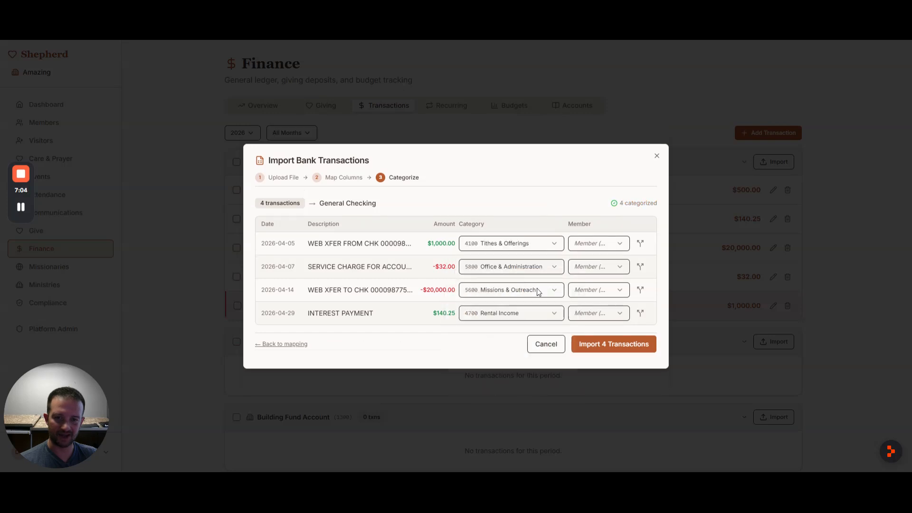
# Step: Assign members to the $1,000 transfer and the interest payment, and import the four transactions
pyautogui.click(604, 243)
pyautogui.click(579, 278)
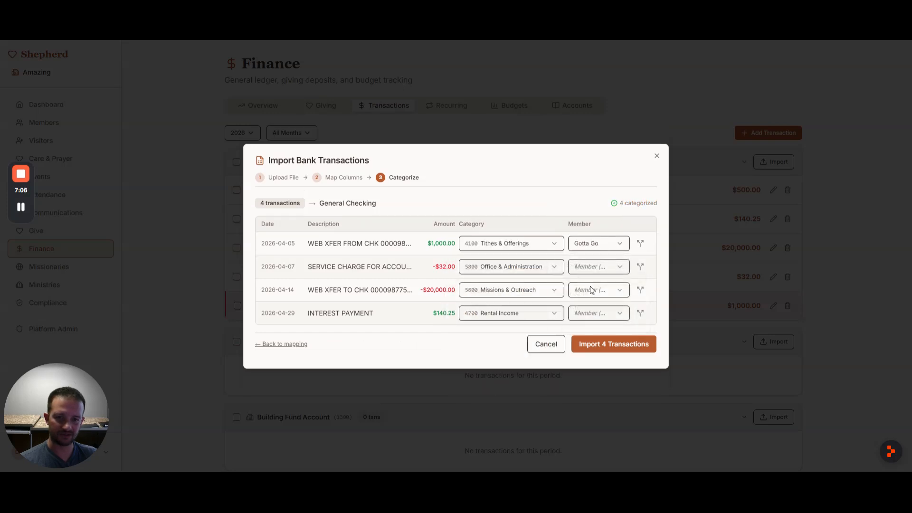
pyautogui.click(596, 313)
pyautogui.click(581, 378)
pyautogui.click(604, 348)
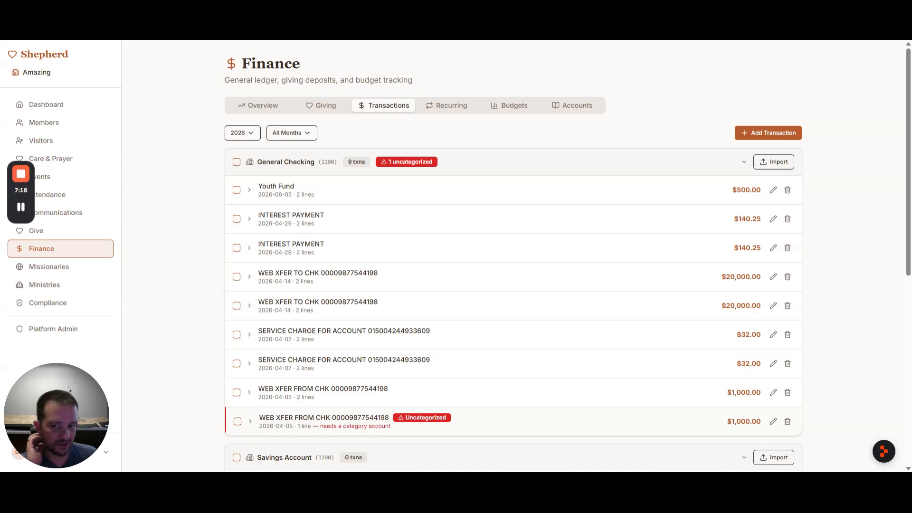
# Step: Open the uncategorized $1,000 transfer for editing and add an Event Income journal line with an amount of 1000
pyautogui.click(505, 421)
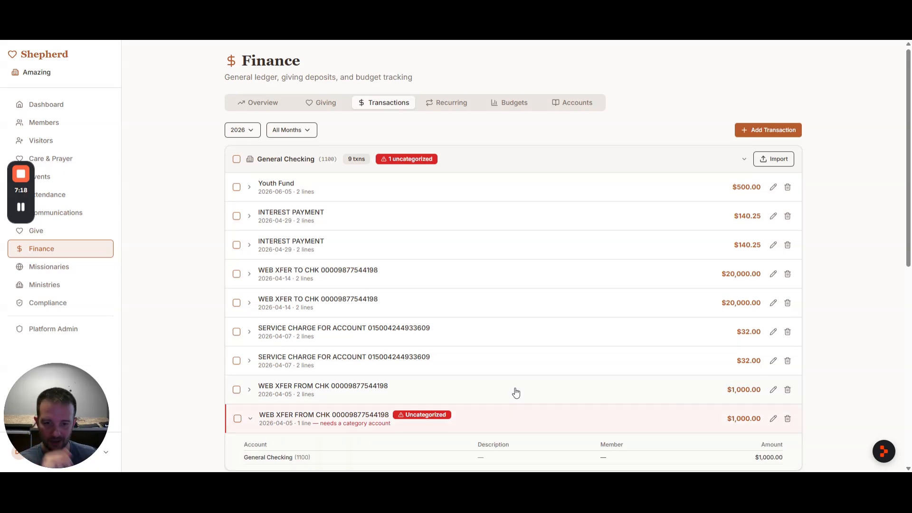
pyautogui.scroll(-3, 494, 371)
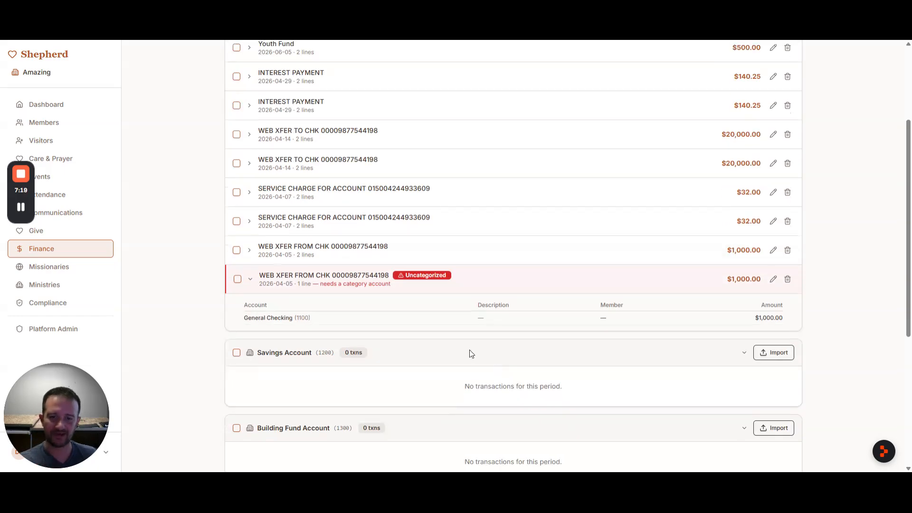
pyautogui.click(773, 280)
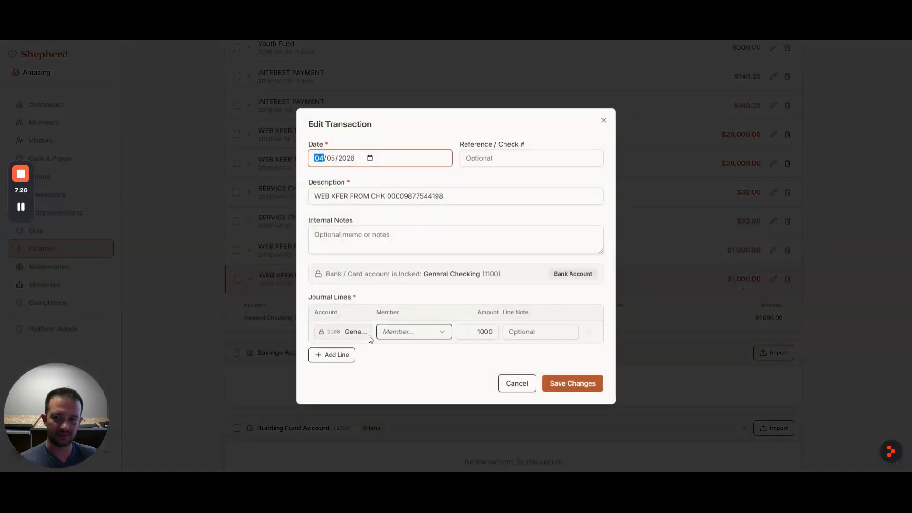
pyautogui.click(332, 359)
pyautogui.click(348, 341)
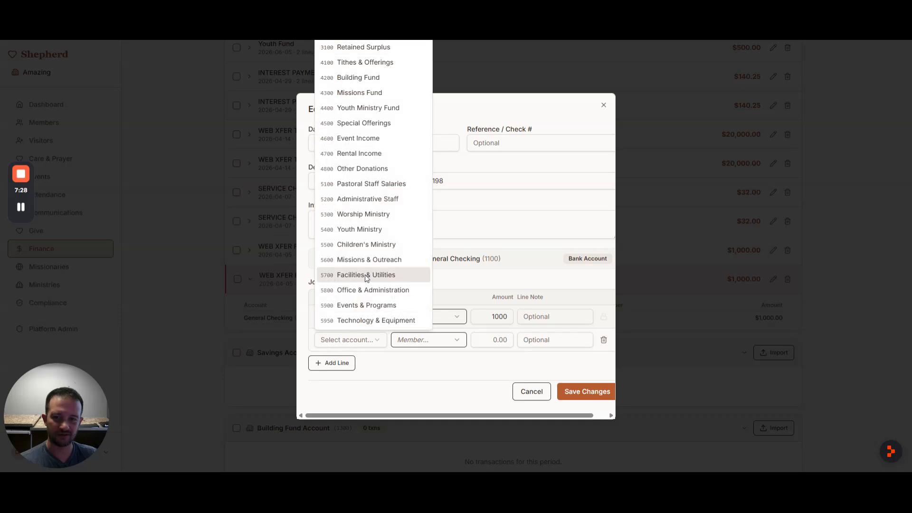
pyautogui.click(382, 141)
pyautogui.click(506, 341)
pyautogui.write('100')
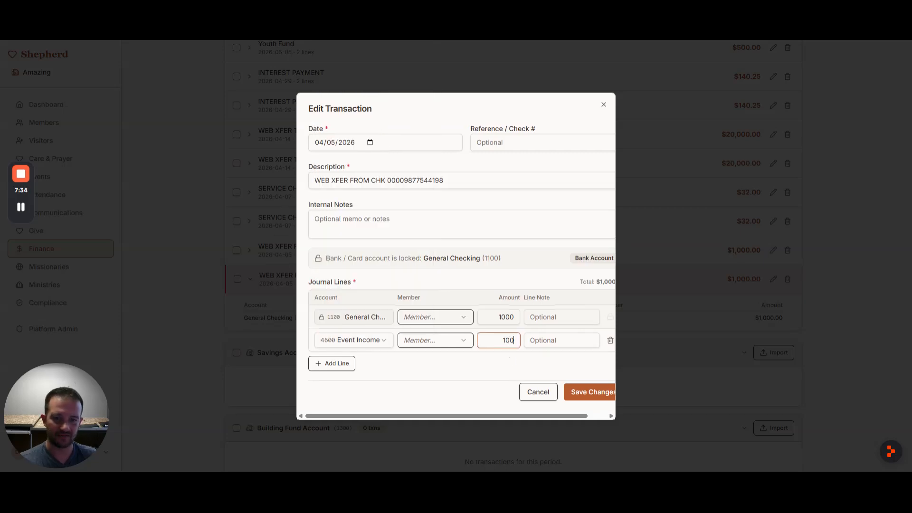
pyautogui.write('0')
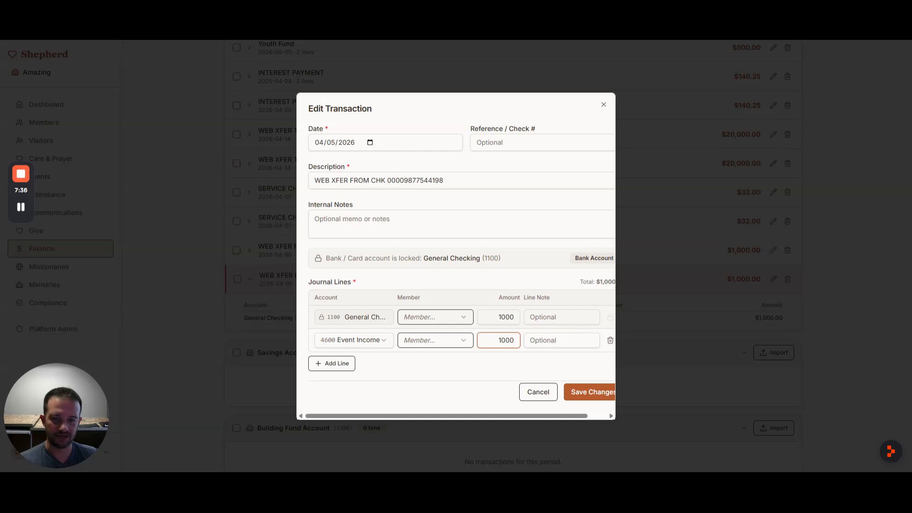
pyautogui.click(331, 365)
pyautogui.click(333, 376)
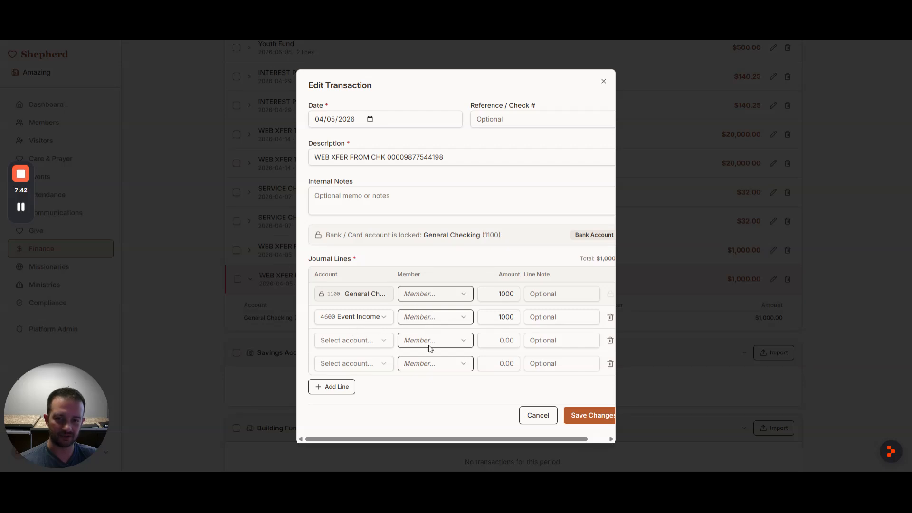
pyautogui.click(611, 345)
pyautogui.click(611, 354)
# Step: Save the edited $1,000 transfer and collapse its journal details
pyautogui.click(591, 395)
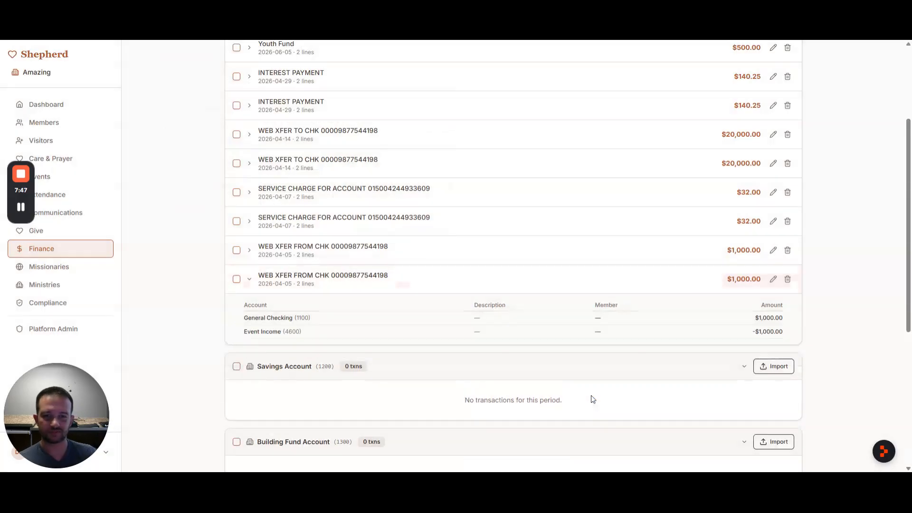
pyautogui.click(391, 279)
# Step: Review the 2026 finance overview and the recurring giving schedules
pyautogui.scroll(2, 411, 295)
pyautogui.scroll(1, 411, 294)
pyautogui.click(268, 106)
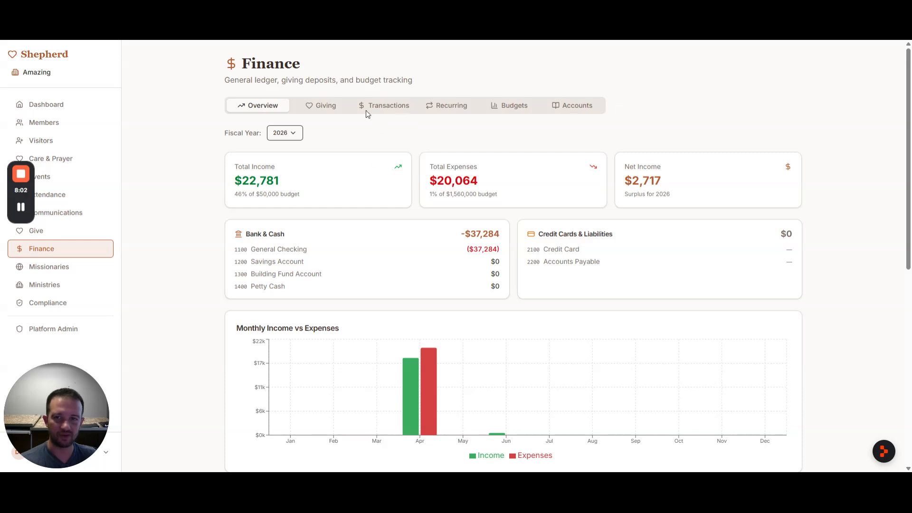
pyautogui.click(437, 107)
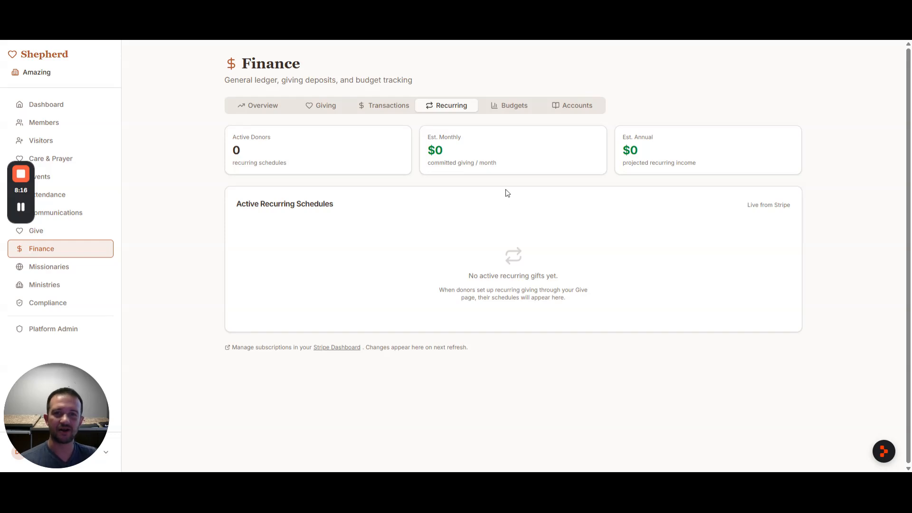
# Step: Open the 2026 budget and set the Administrative Staff expense budget to 35300
pyautogui.click(511, 106)
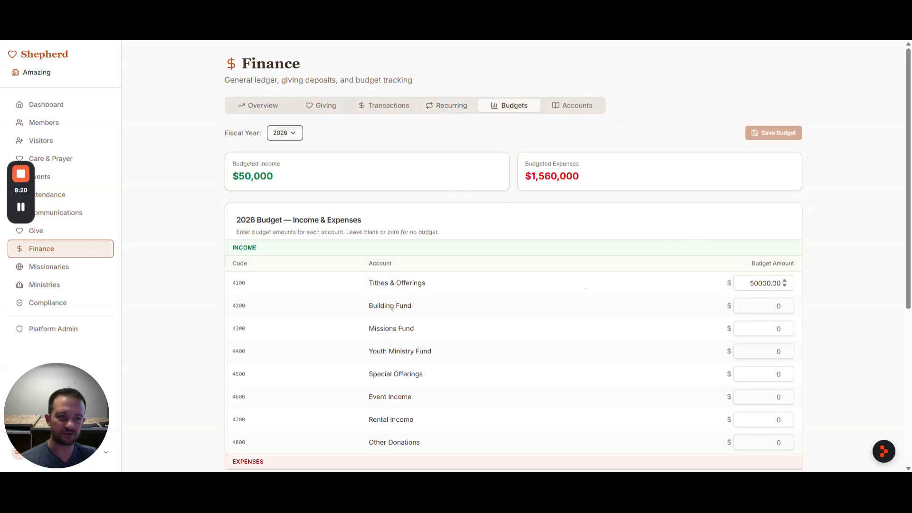
pyautogui.moveTo(748, 284); pyautogui.dragTo(809, 285)
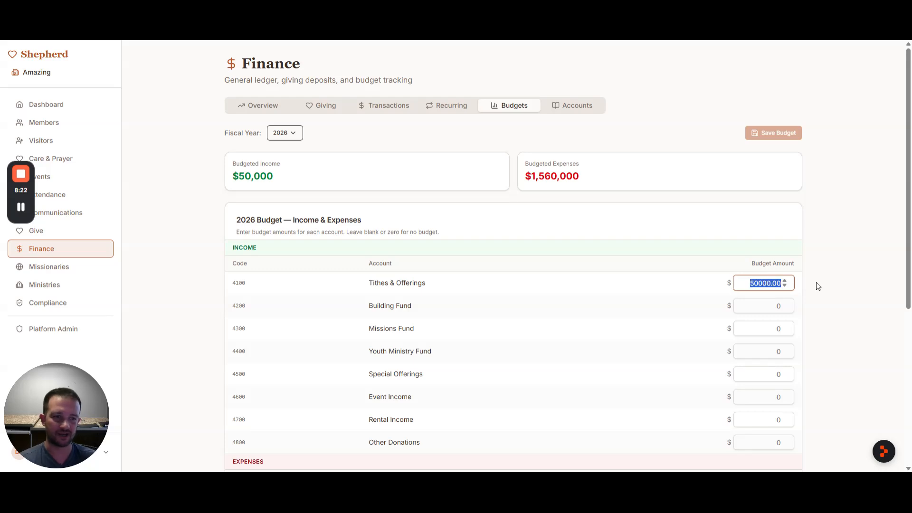
pyautogui.click(763, 284)
pyautogui.moveTo(762, 284); pyautogui.dragTo(767, 283)
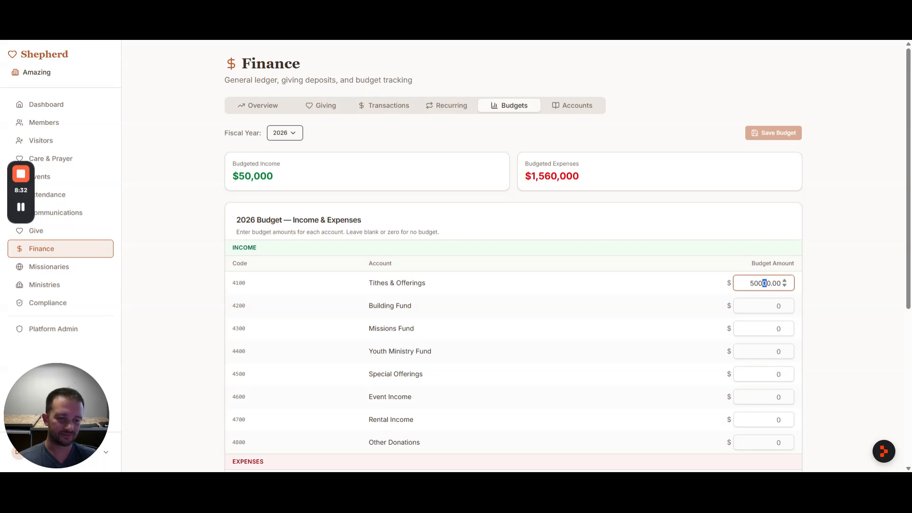
pyautogui.click(779, 306)
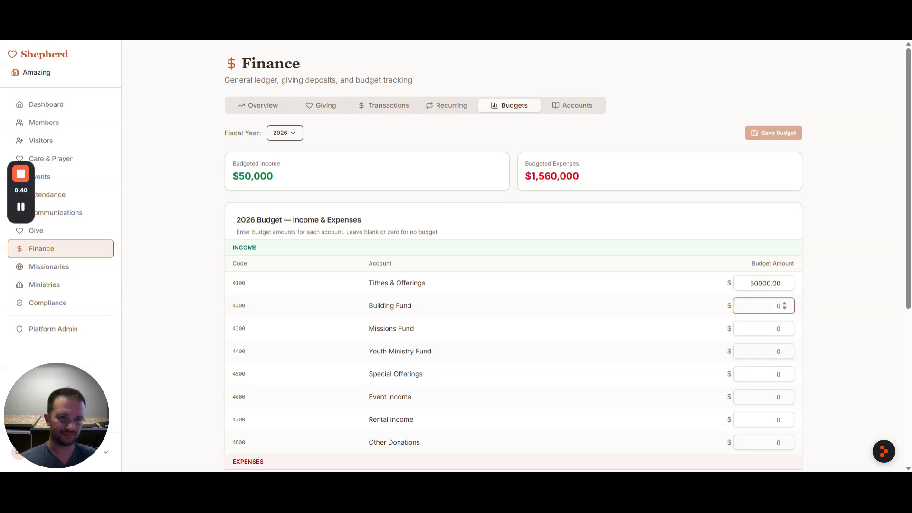
pyautogui.scroll(-5, 611, 271)
pyautogui.click(774, 285)
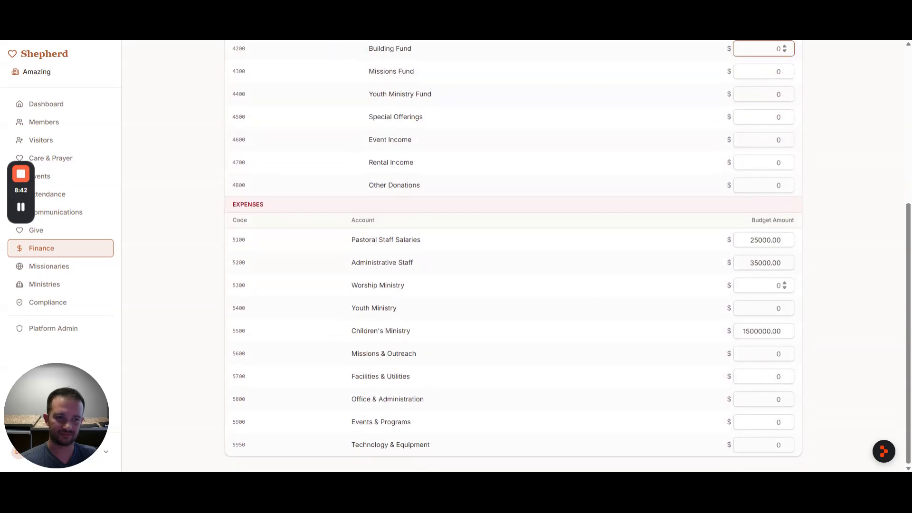
pyautogui.hotkey('shift', 'Tab')
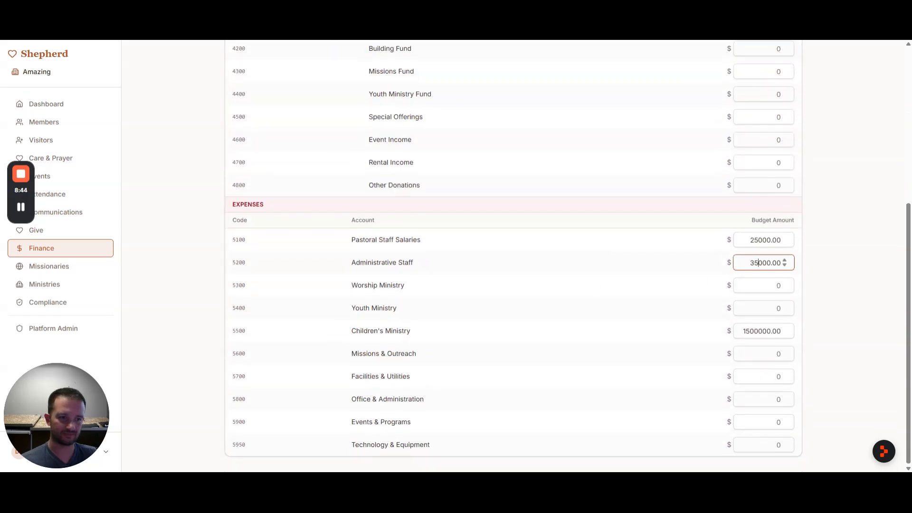
# Step: Set the income budgets for Tithes & Offerings to 5000 and Building Fund to 450
pyautogui.scroll(5, 568, 256)
pyautogui.moveTo(750, 263); pyautogui.dragTo(755, 263)
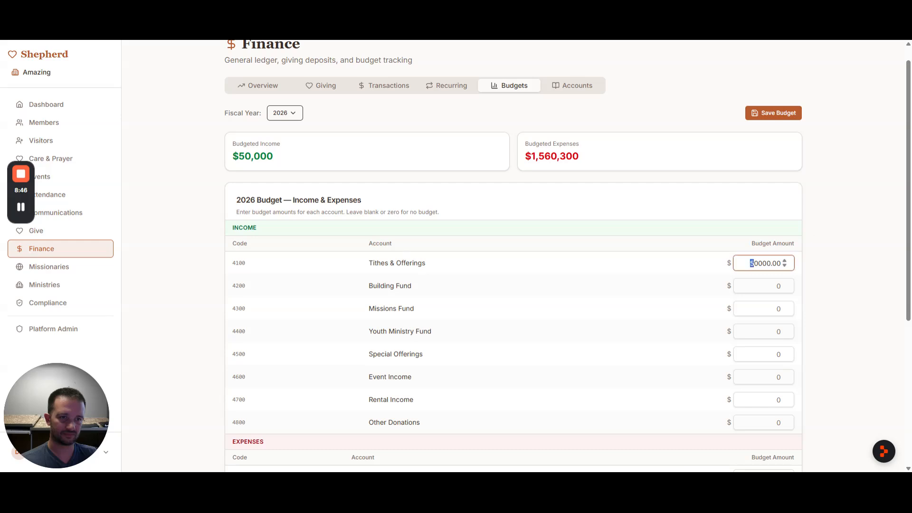
pyautogui.doubleClick(755, 264)
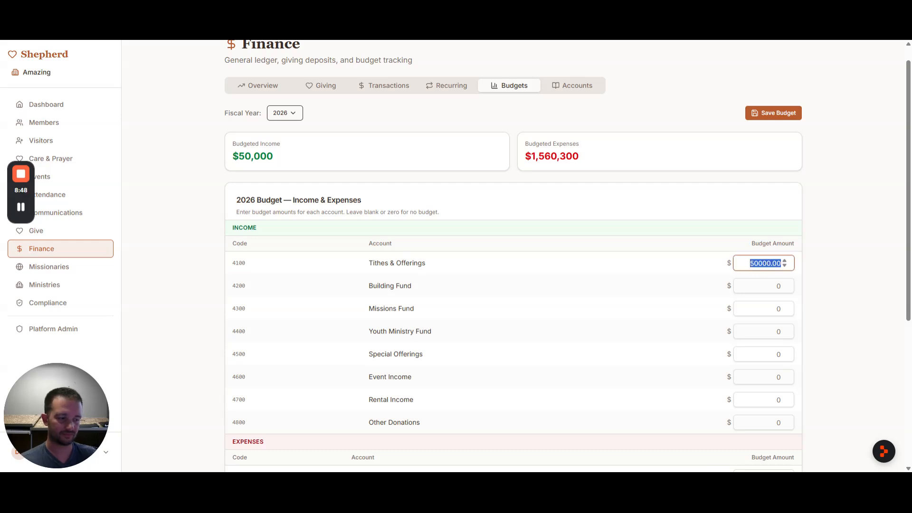
pyautogui.write('5000')
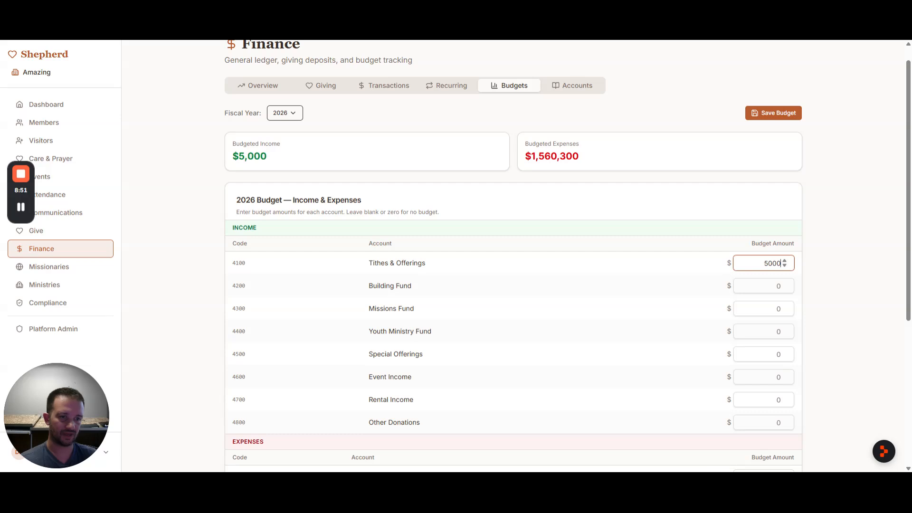
pyautogui.press('Tab')
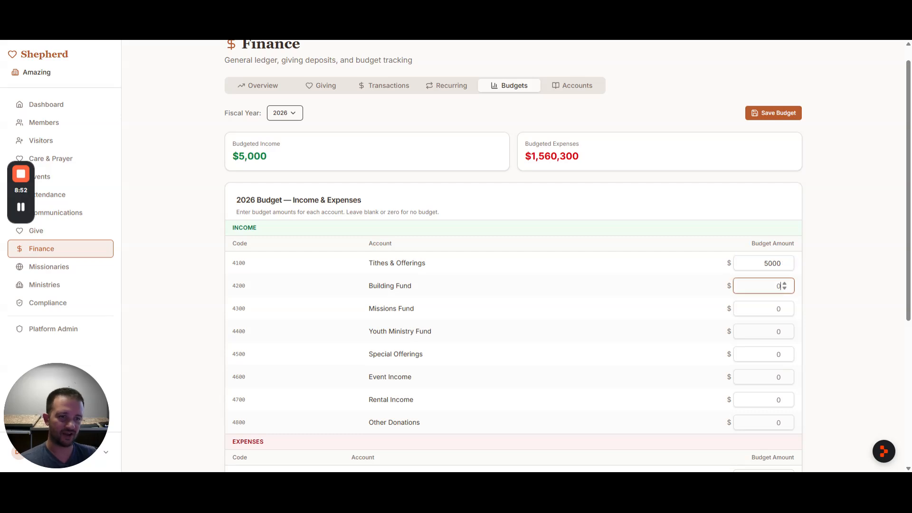
pyautogui.write('450')
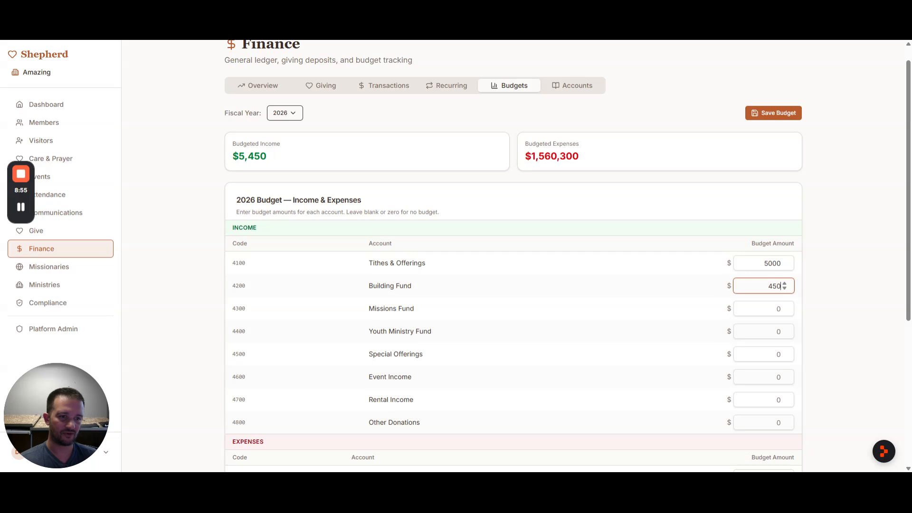
pyautogui.press('Tab')
# Step: Set the Children's Ministry expense budget to 15000.00
pyautogui.scroll(-4, 513, 257)
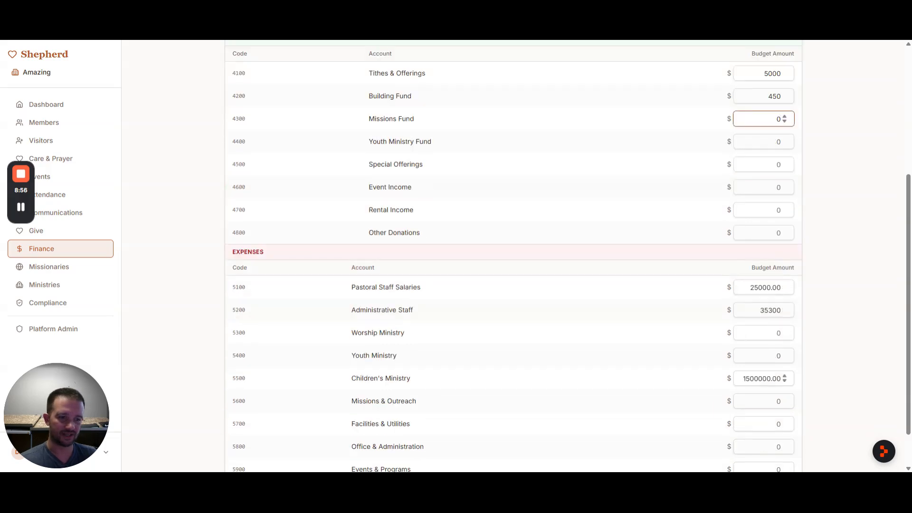
pyautogui.moveTo(751, 379); pyautogui.dragTo(759, 378)
pyautogui.press('BackSpace')
pyautogui.press('Tab')
pyautogui.scroll(-1, 513, 257)
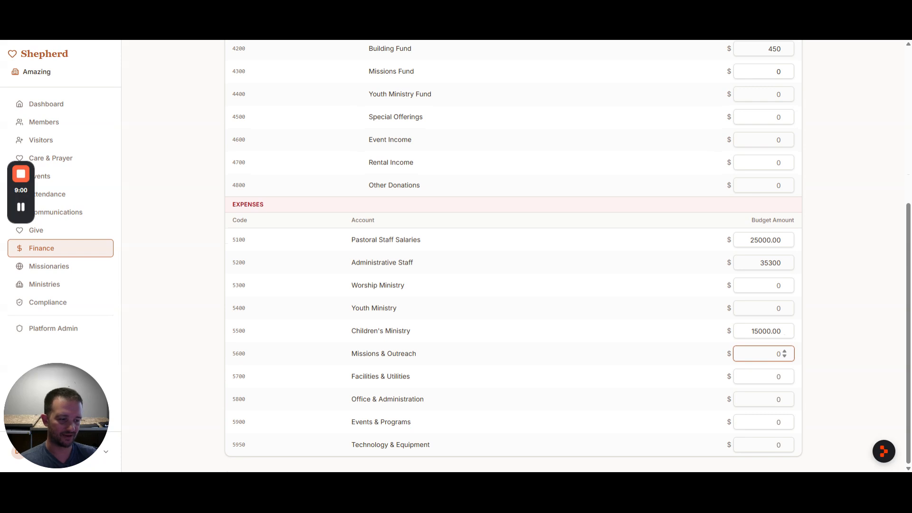
# Step: Set expense budgets of 50 for Missions & Outreach, 150 for Facilities & Utilities, 250 for Office & Administration, 300 for Events & Programs, 450 for Technology & Equipment
pyautogui.write('50')
pyautogui.press('Tab')
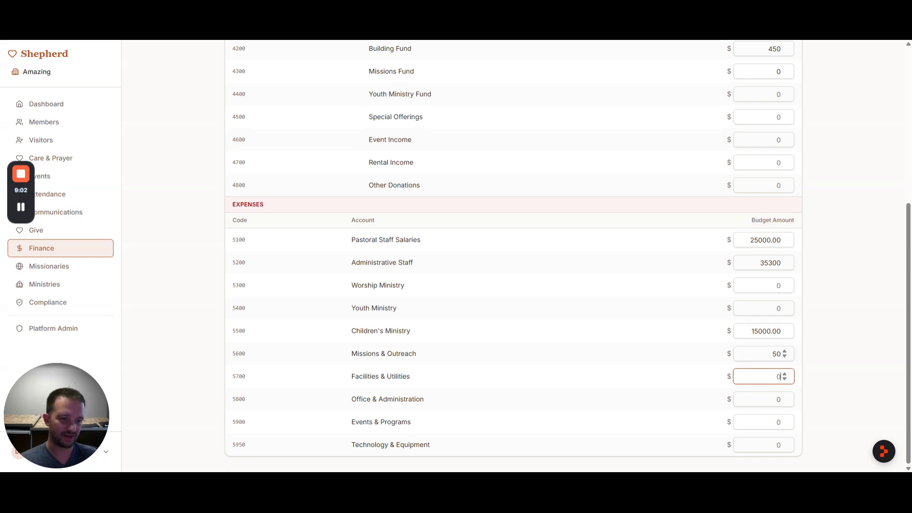
pyautogui.write('150')
pyautogui.press('Tab')
pyautogui.write('250')
pyautogui.press('Tab')
pyautogui.write('300')
pyautogui.press('Tab')
pyautogui.write('450')
pyautogui.press('Tab')
# Step: Set the Worship Ministry budget to 150 and Youth Ministry to 300, and save the 2026 budget
pyautogui.click(767, 281)
pyautogui.write('150')
pyautogui.press('Tab')
pyautogui.write('300')
pyautogui.press('Tab')
pyautogui.scroll(1, 803, 312)
pyautogui.scroll(5, 802, 313)
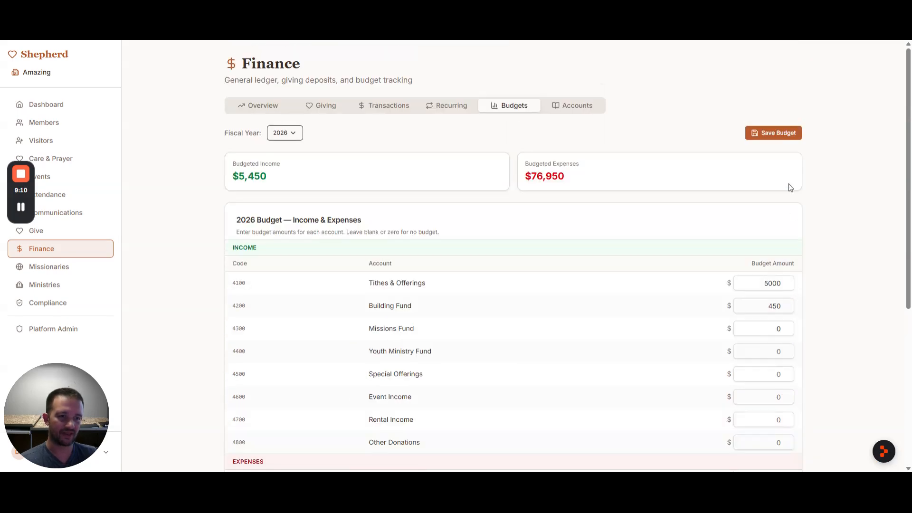
pyautogui.click(779, 135)
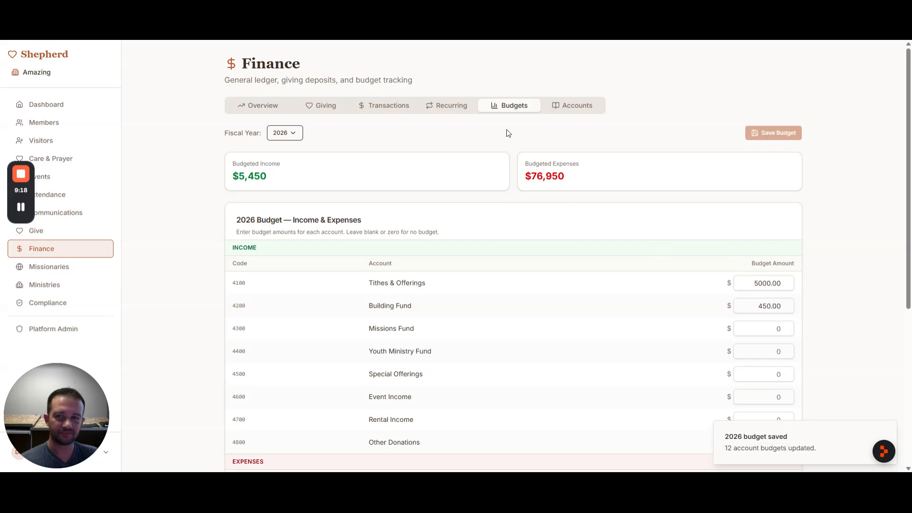
# Step: Review the full-year Budget vs Actuals report and inspect the transactions behind the Missions & Outreach expense
pyautogui.click(259, 105)
pyautogui.scroll(-15, 544, 287)
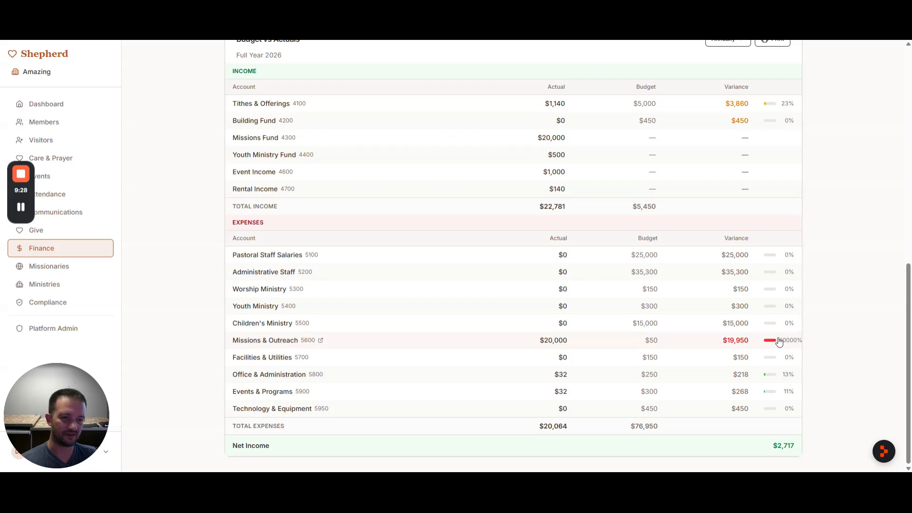
pyautogui.click(269, 342)
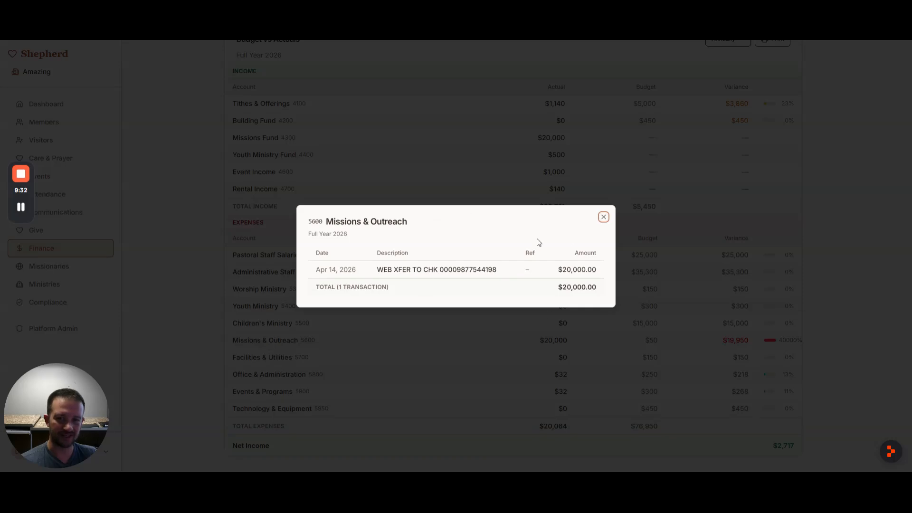
pyautogui.moveTo(397, 270); pyautogui.dragTo(499, 272)
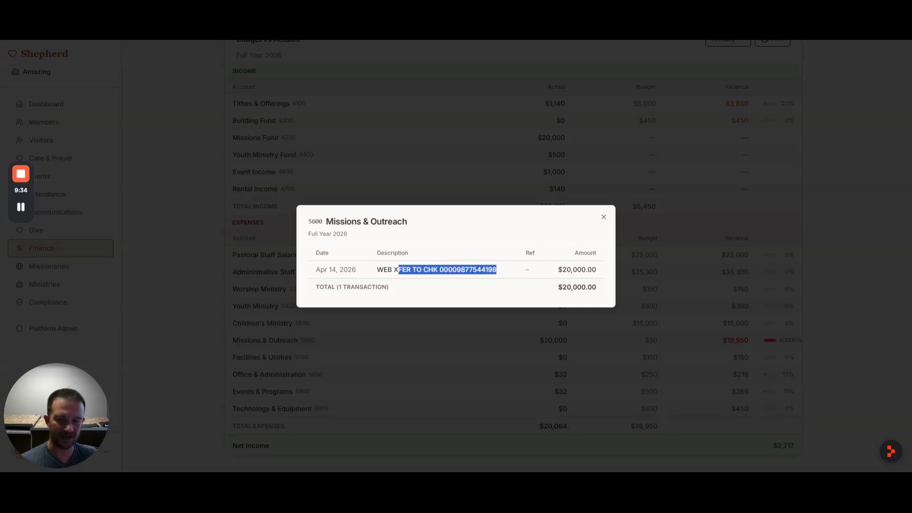
pyautogui.click(499, 272)
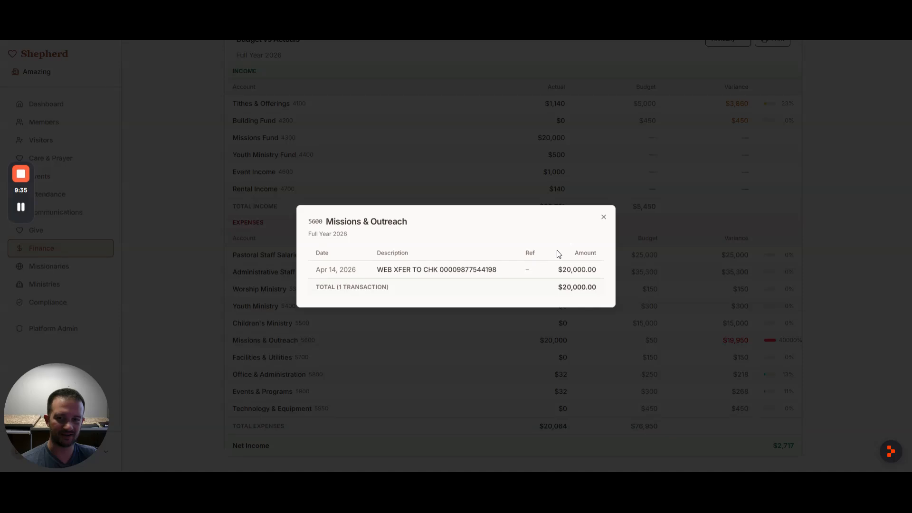
pyautogui.click(604, 218)
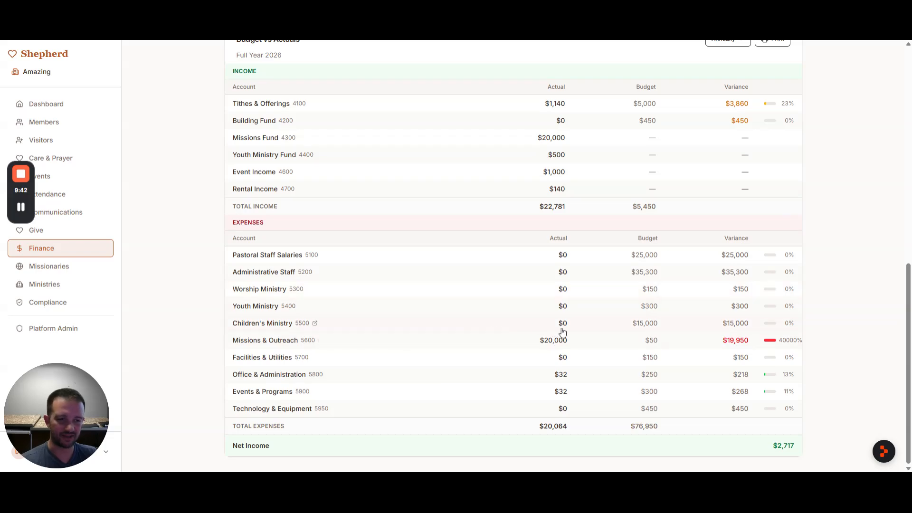
# Step: Open the chart of accounts and look through the accounts of each type
pyautogui.scroll(15, 774, 305)
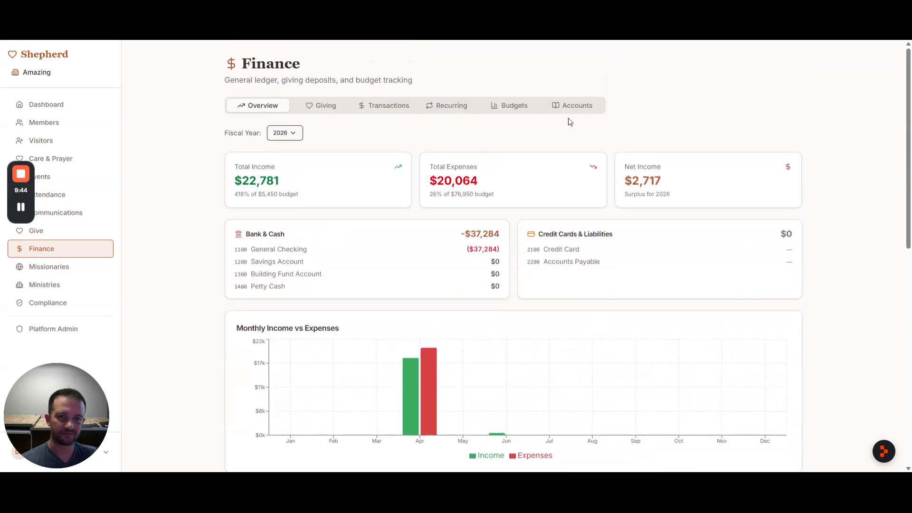
pyautogui.click(574, 105)
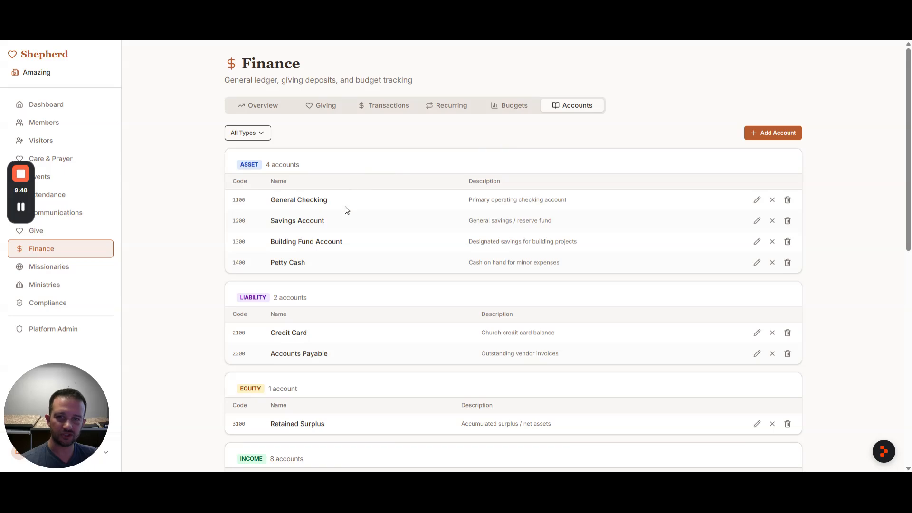
pyautogui.scroll(-10, 345, 207)
pyautogui.scroll(10, 346, 352)
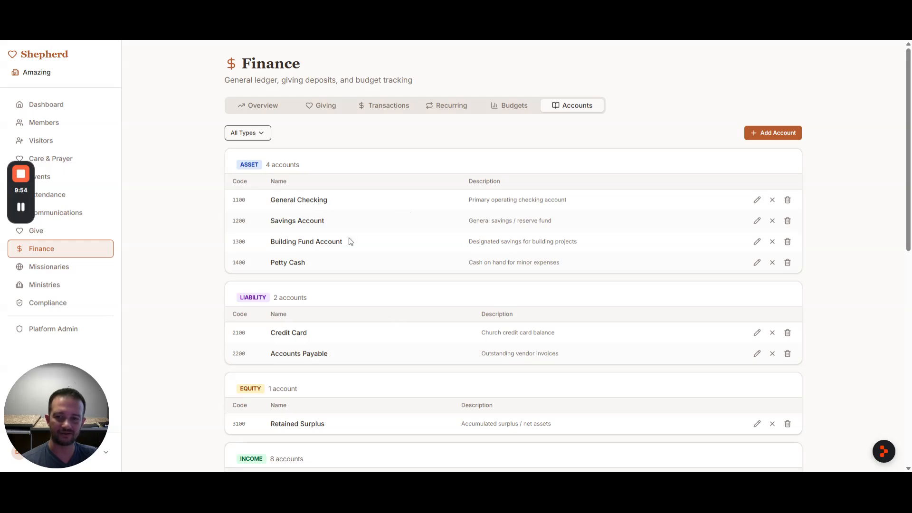
# Step: Start a new account with the code 6785 and the type EXPENSE
pyautogui.click(766, 133)
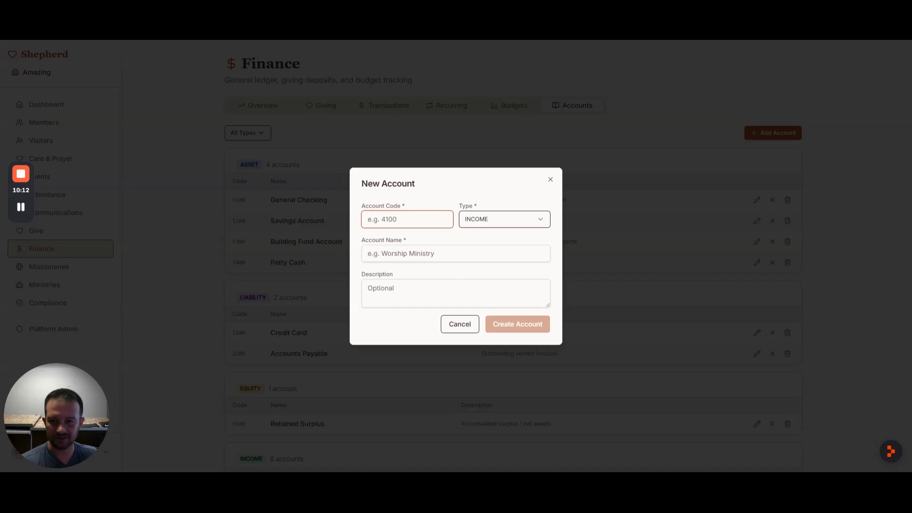
pyautogui.click(481, 220)
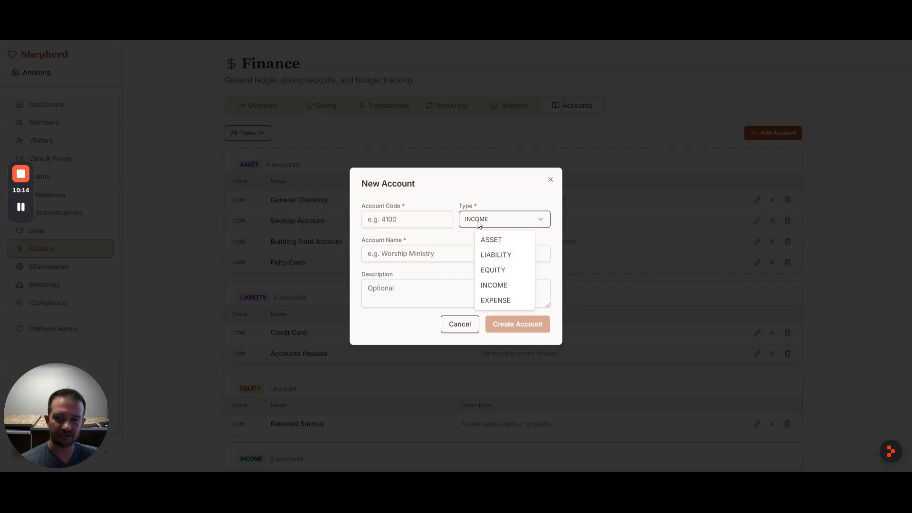
pyautogui.click(446, 224)
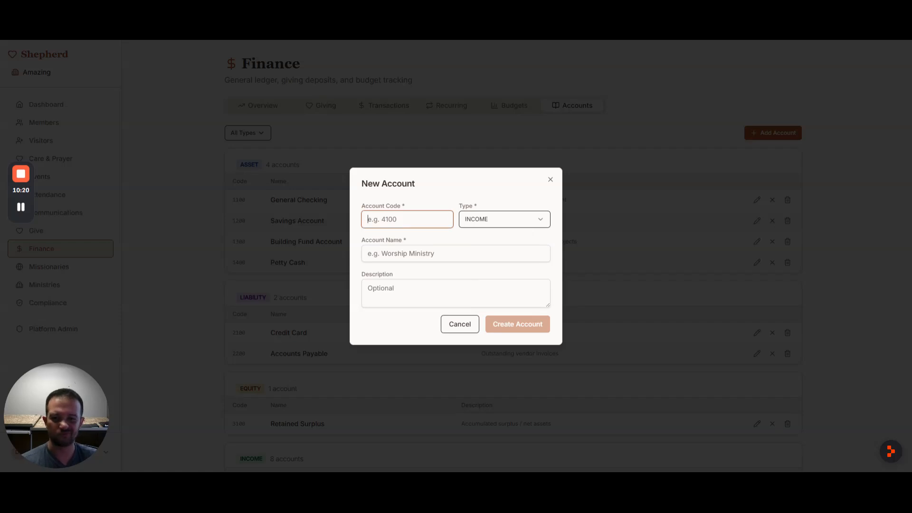
pyautogui.write('6785')
pyautogui.press('Tab')
pyautogui.click(464, 223)
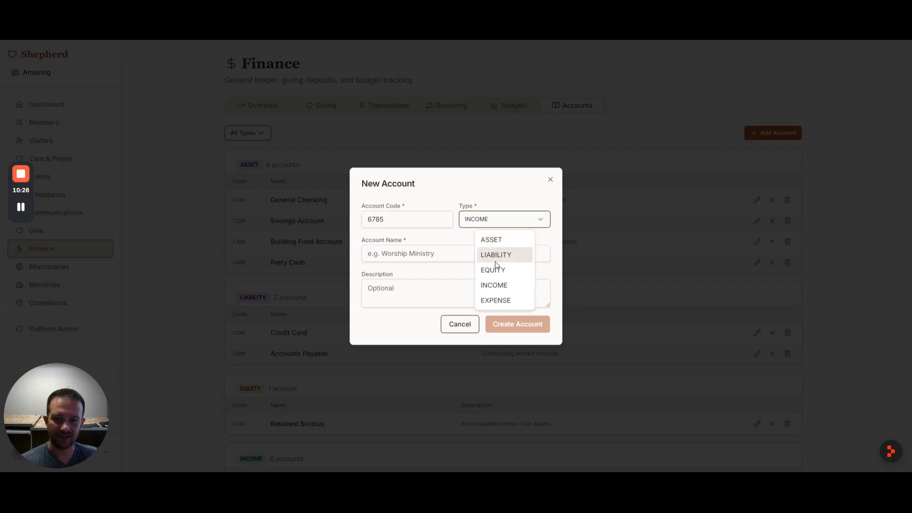
pyautogui.click(505, 298)
pyautogui.press('Tab')
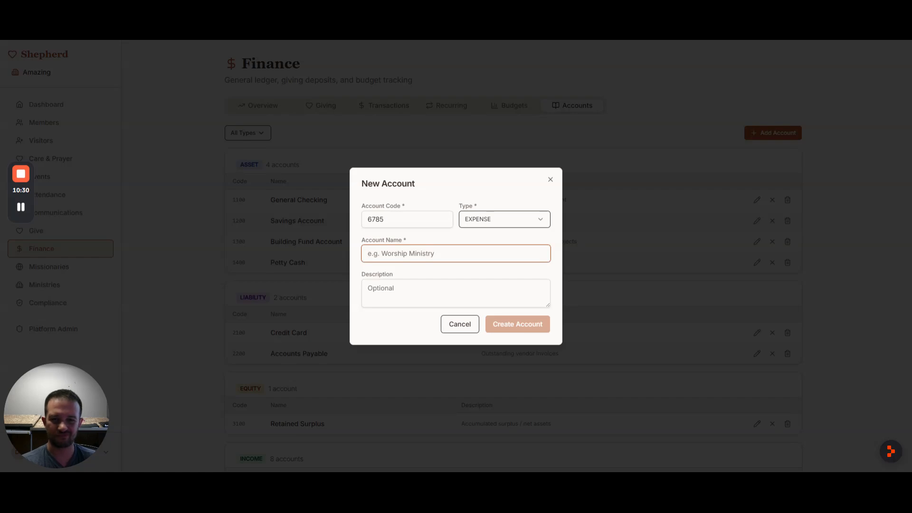
# Step: Name the new account Grounds Keeping
pyautogui.write('L')
pyautogui.press('BackSpace')
pyautogui.write('Gro')
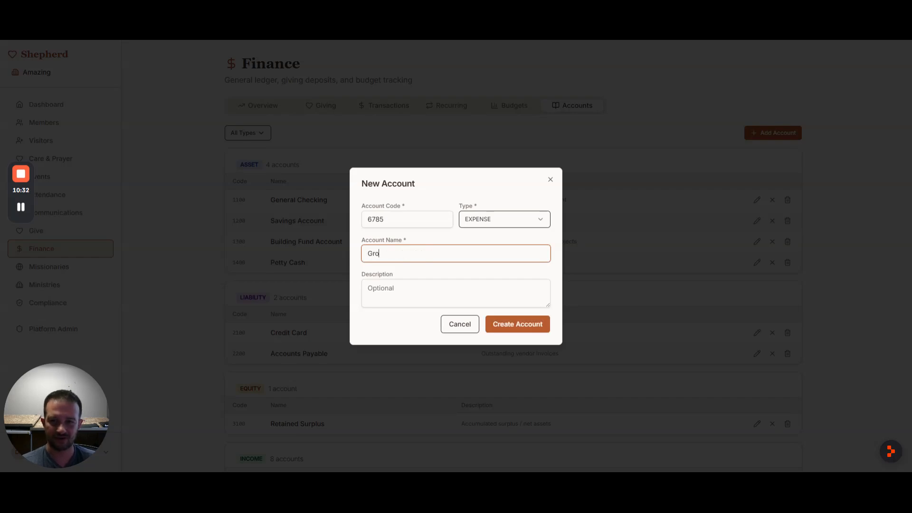
pyautogui.write('unds Keeping')
pyautogui.press('Tab')
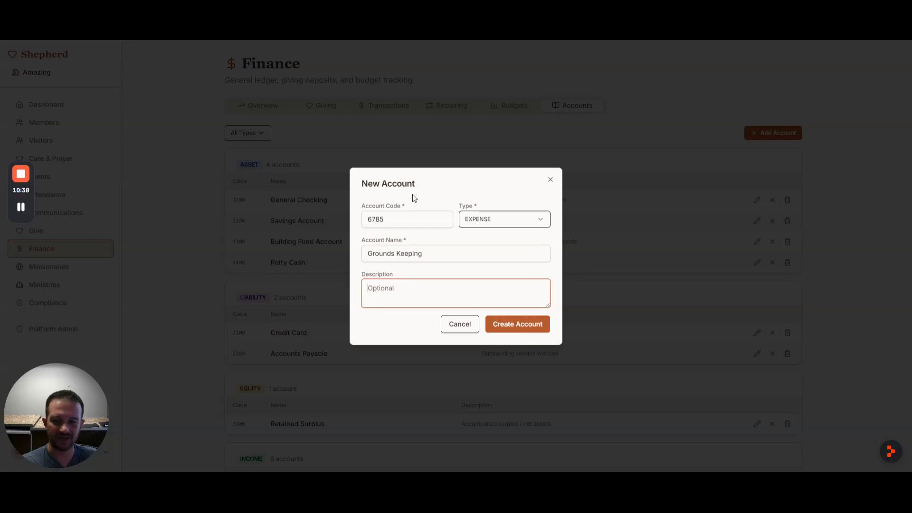
# Step: Create the Grounds Keeping account and change its account code to 5550
pyautogui.click(518, 327)
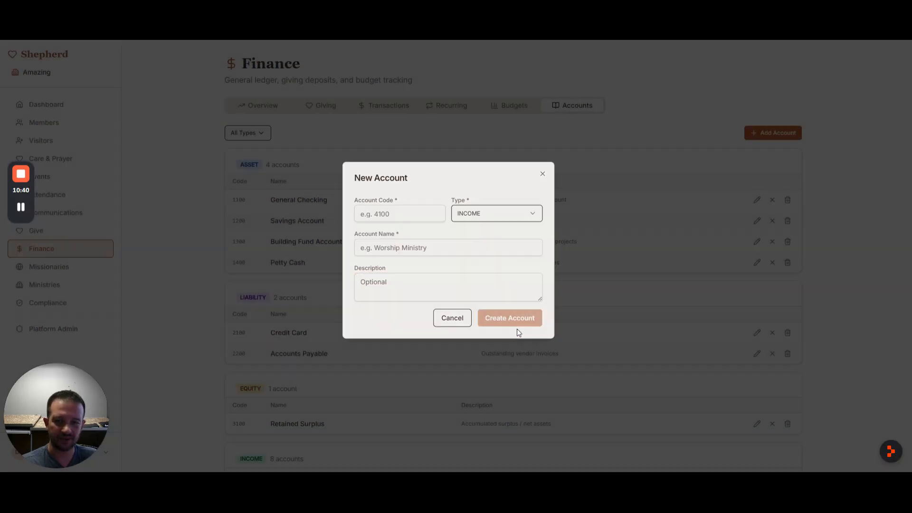
pyautogui.scroll(-10, 465, 284)
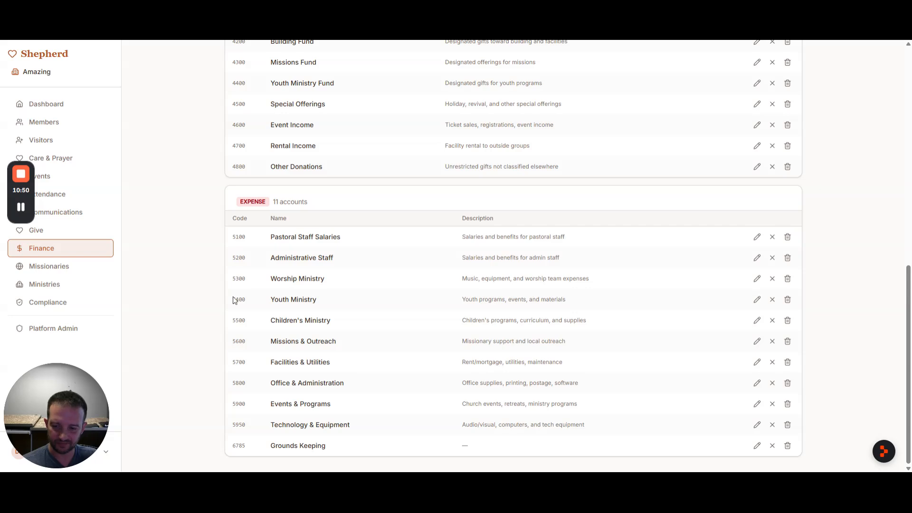
pyautogui.click(758, 446)
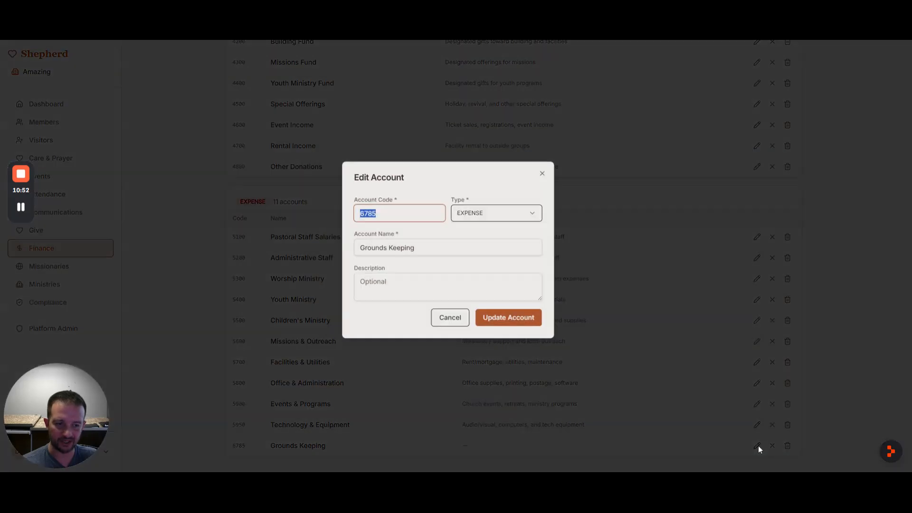
pyautogui.moveTo(390, 220); pyautogui.dragTo(359, 221)
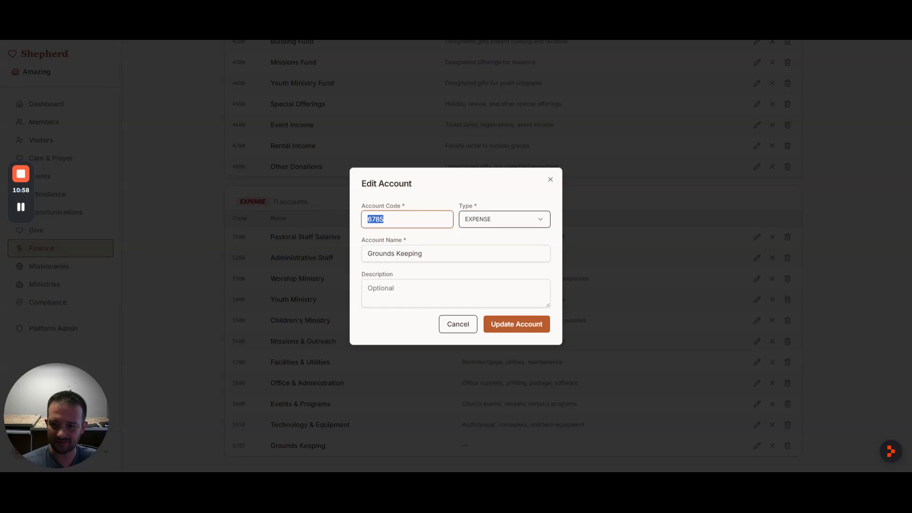
pyautogui.write('5550')
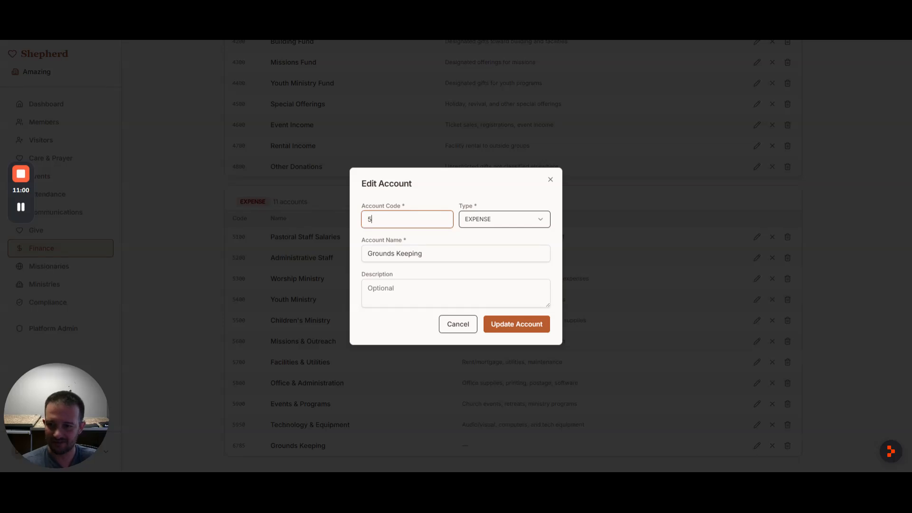
pyautogui.press('Tab')
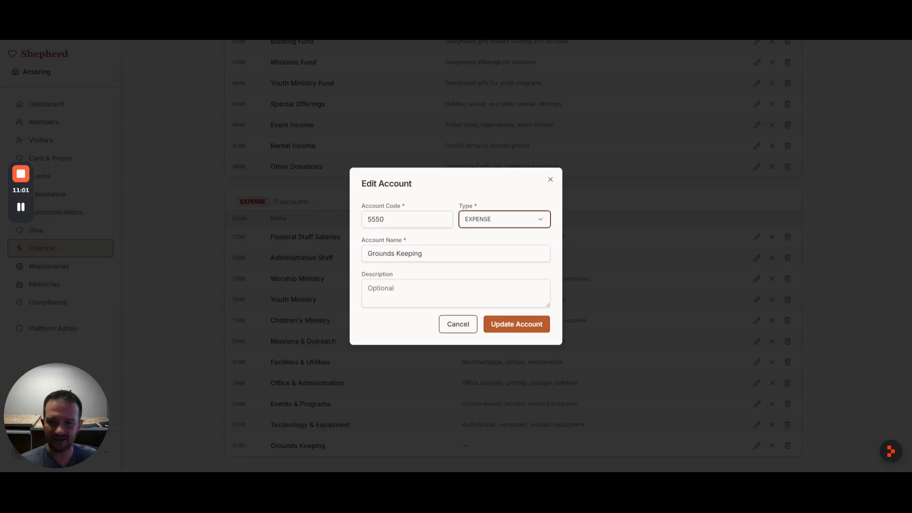
pyautogui.click(520, 323)
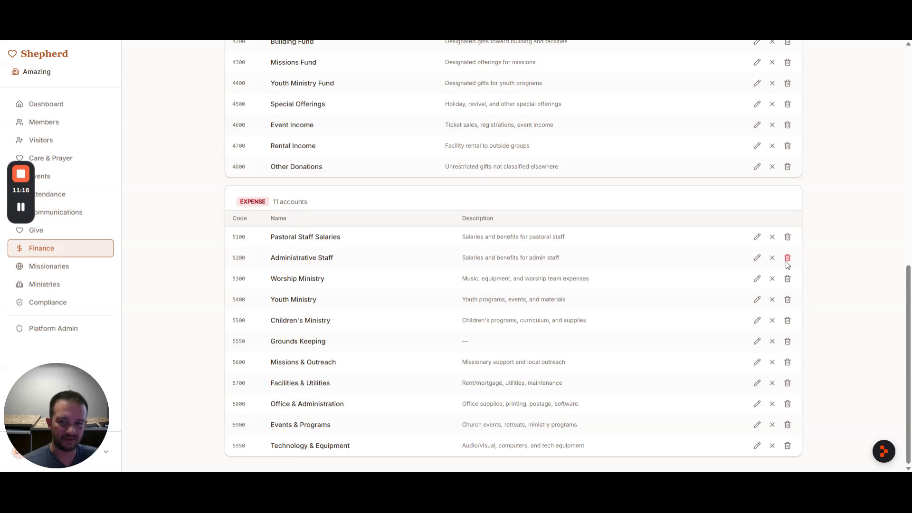
# Step: Delete the Grounds Keeping account from the expense accounts
pyautogui.click(788, 342)
pyautogui.scroll(6, 684, 262)
pyautogui.scroll(4, 683, 253)
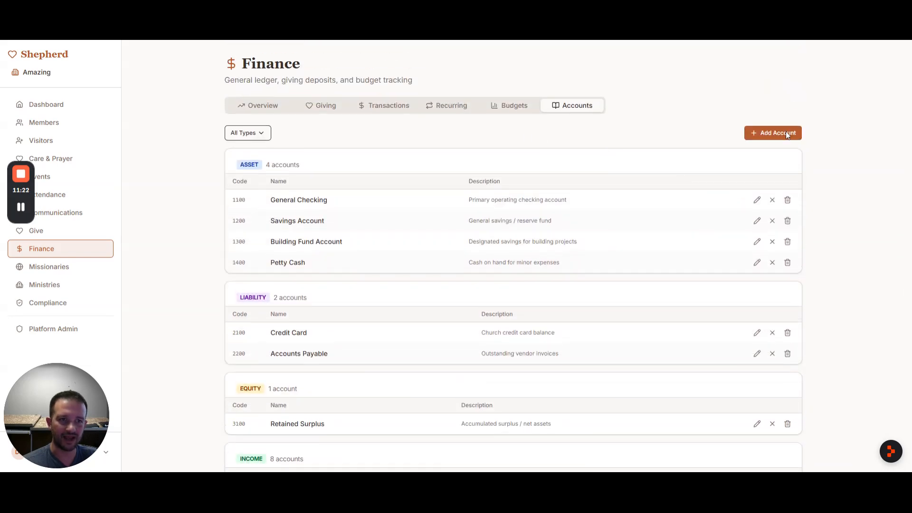
# Step: Start a new account with the code 5550 and the type EXPENSE
pyautogui.click(787, 133)
pyautogui.write('5550')
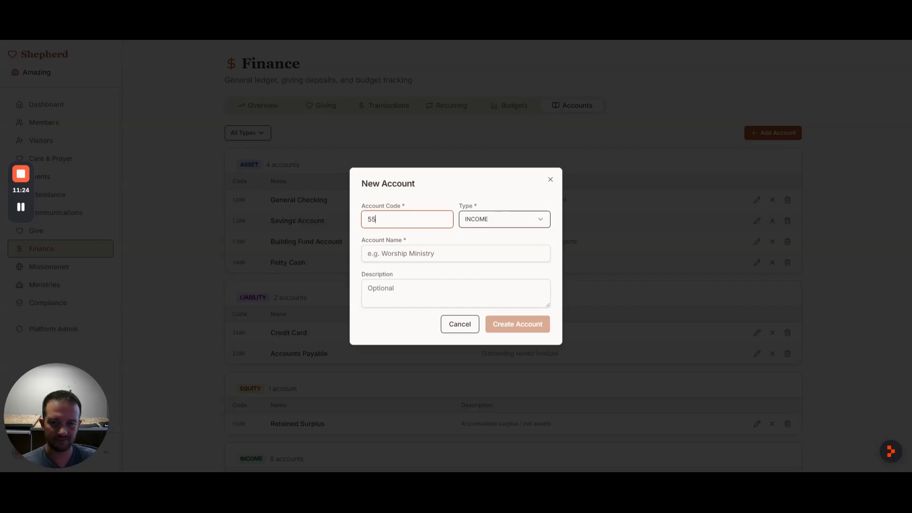
pyautogui.press('Tab')
pyautogui.press('space')
pyautogui.press('Down')
pyautogui.press('Down')
pyautogui.press('Down')
pyautogui.press('Down')
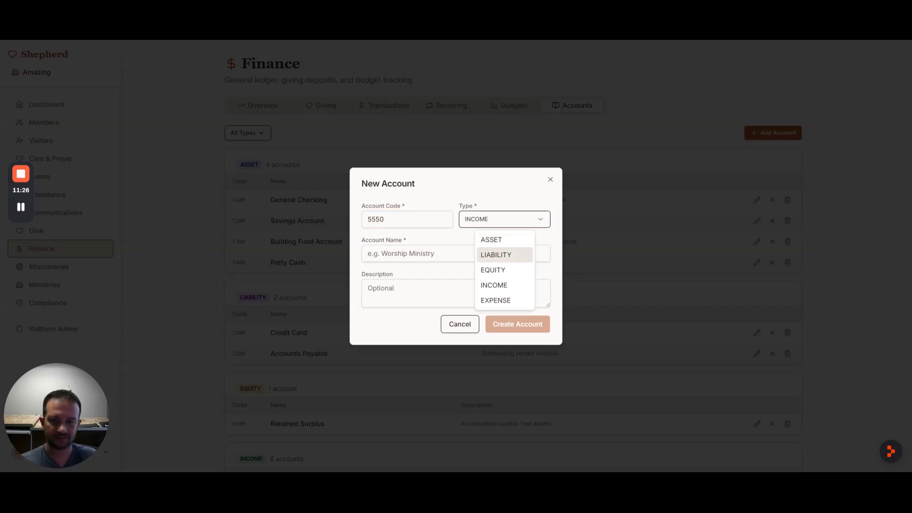
pyautogui.click(509, 298)
# Step: Name the account Grounds Keeping, describe it as "Keeping of the church property.", and create it
pyautogui.press('Tab')
pyautogui.write('Grounds Keeping')
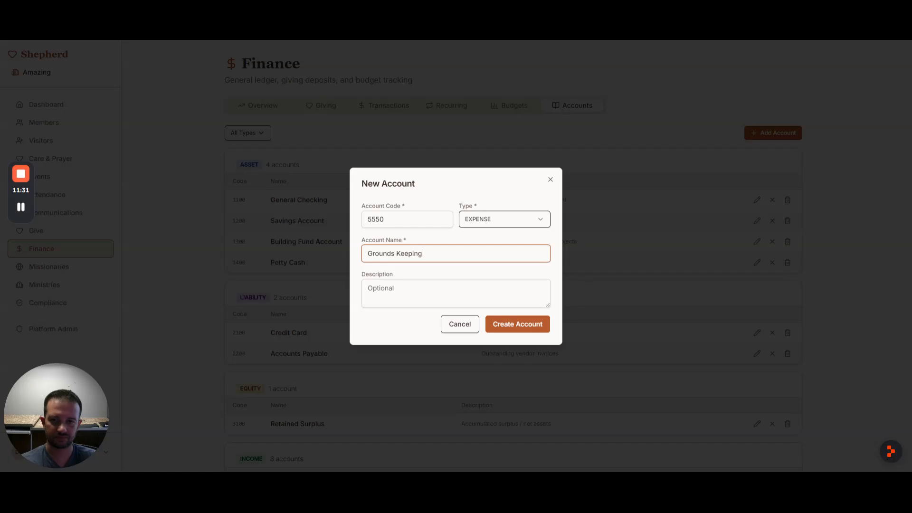
pyautogui.press('Tab')
pyautogui.write('K')
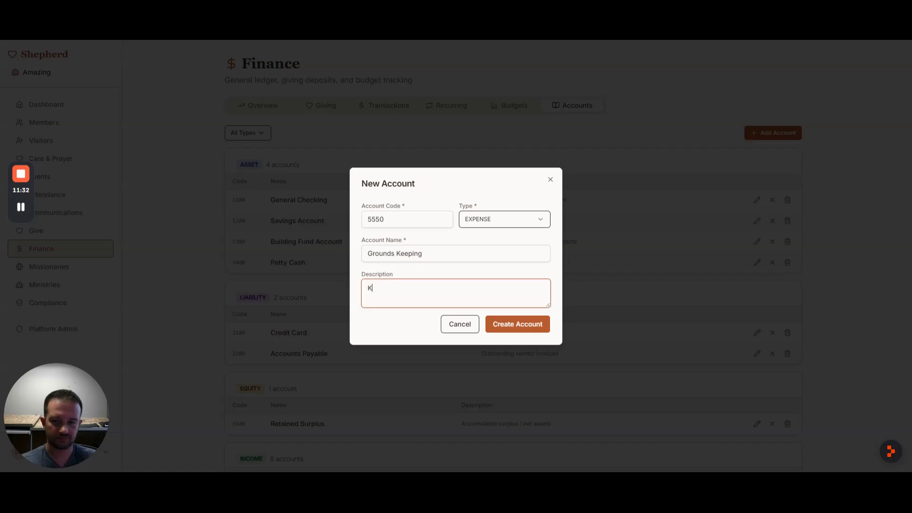
pyautogui.write('eeping of the church property')
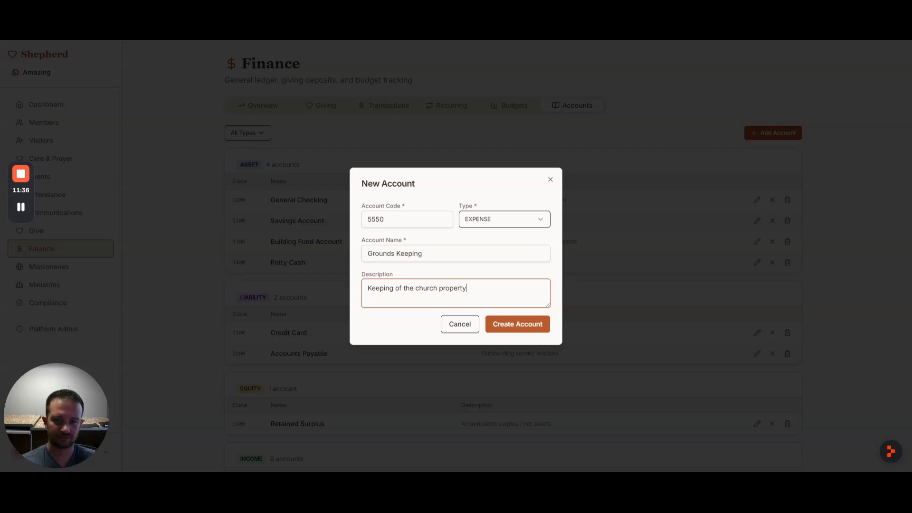
pyautogui.click(523, 327)
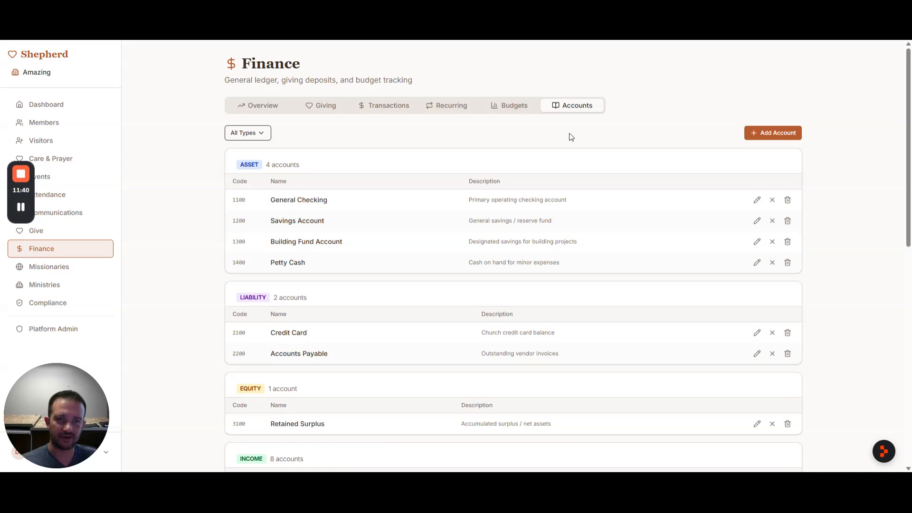
pyautogui.scroll(-10, 568, 238)
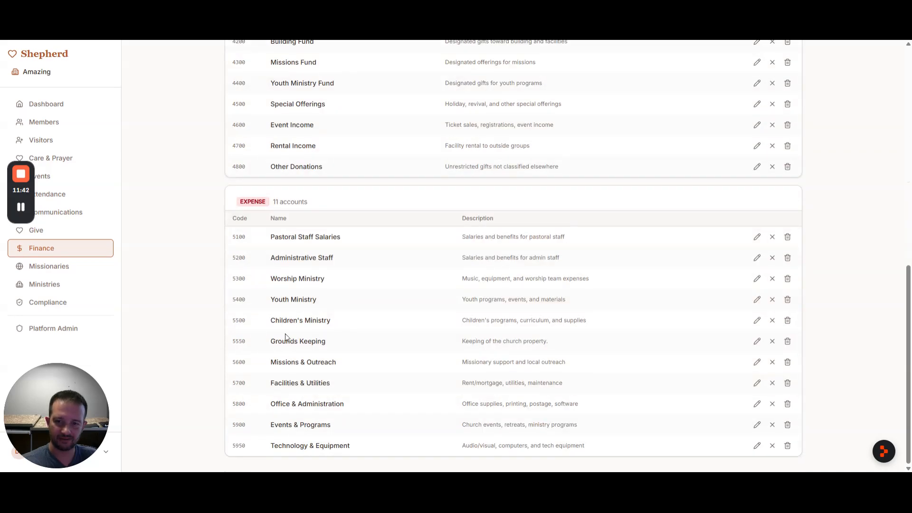
# Step: Enter a 2026 budget amount of 3000 for the Grounds Keeping expense account
pyautogui.scroll(10, 484, 285)
pyautogui.click(508, 106)
pyautogui.scroll(-6, 346, 350)
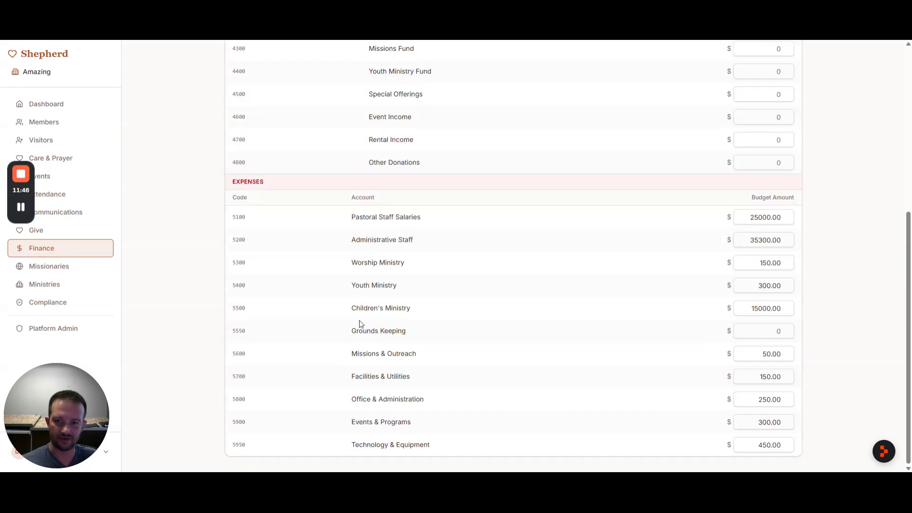
pyautogui.click(779, 332)
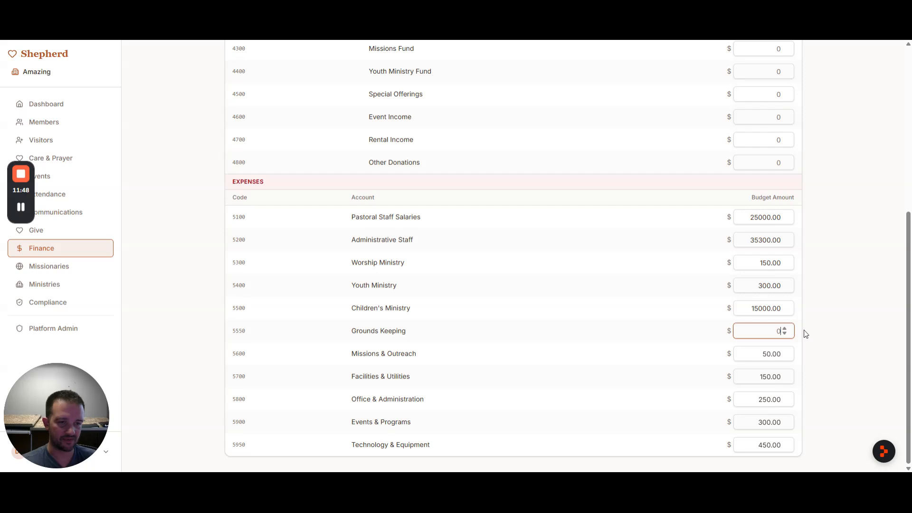
pyautogui.write('300')
pyautogui.press('Tab')
# Step: Review the 2026 finance overview and look for Grounds Keeping among the Budget vs Actuals expenses
pyautogui.scroll(5, 699, 298)
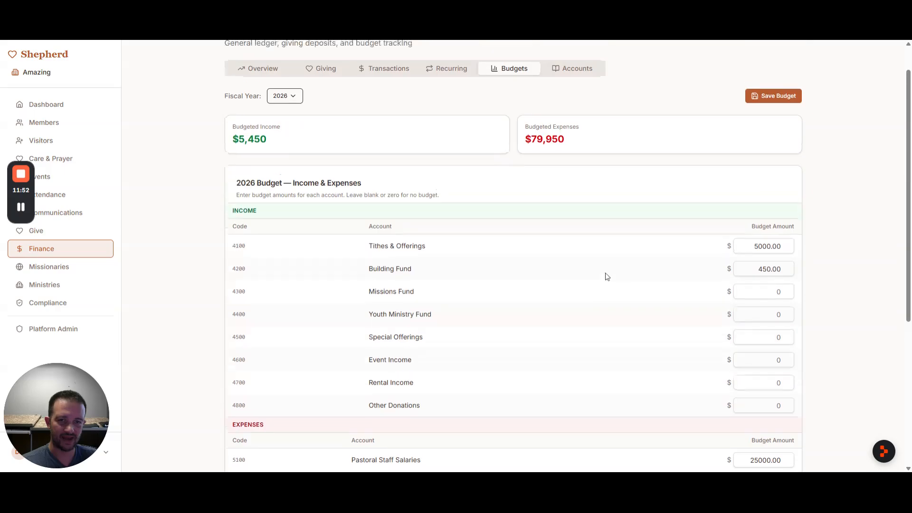
pyautogui.scroll(1, 620, 285)
pyautogui.click(255, 104)
pyautogui.scroll(-5, 584, 270)
pyautogui.scroll(-4, 583, 270)
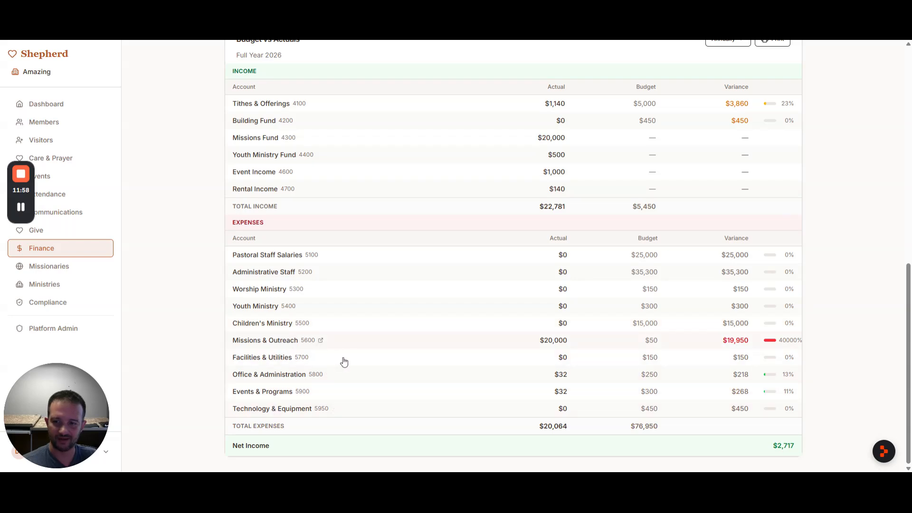
pyautogui.scroll(10, 285, 259)
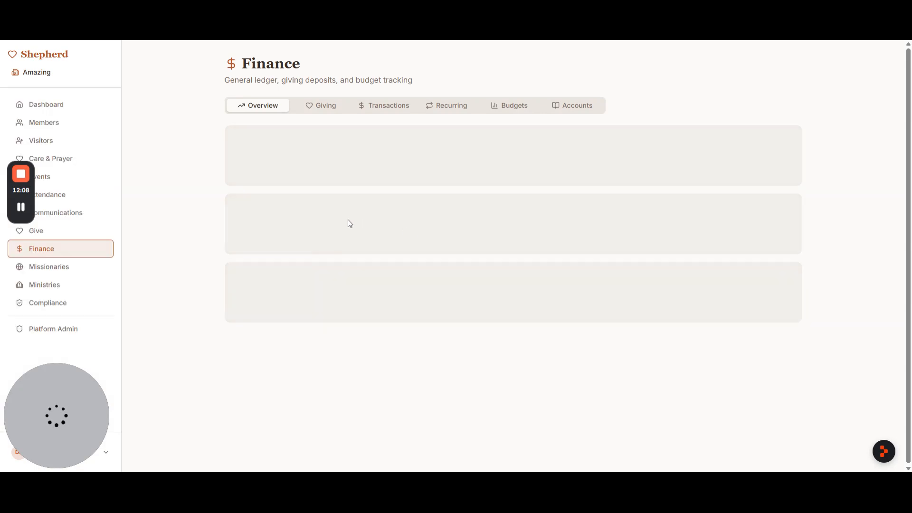
pyautogui.scroll(-3, 212, 244)
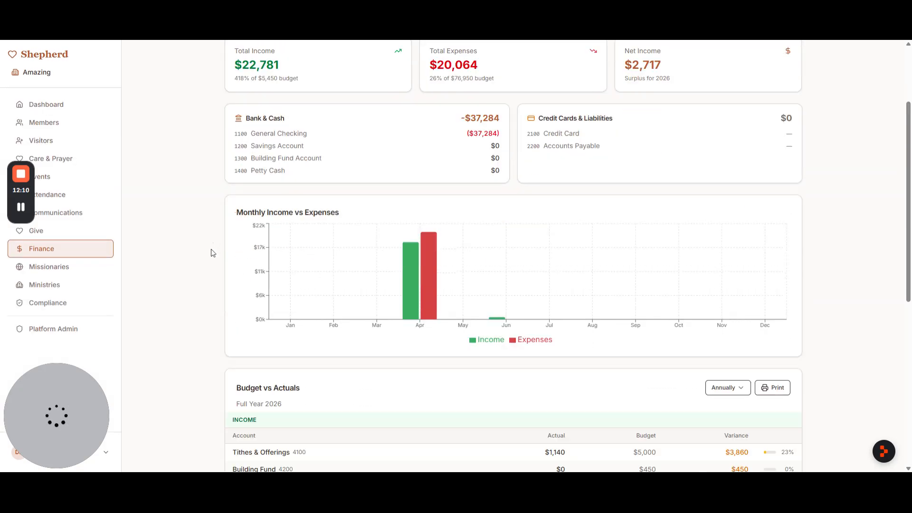
pyautogui.scroll(-7, 211, 251)
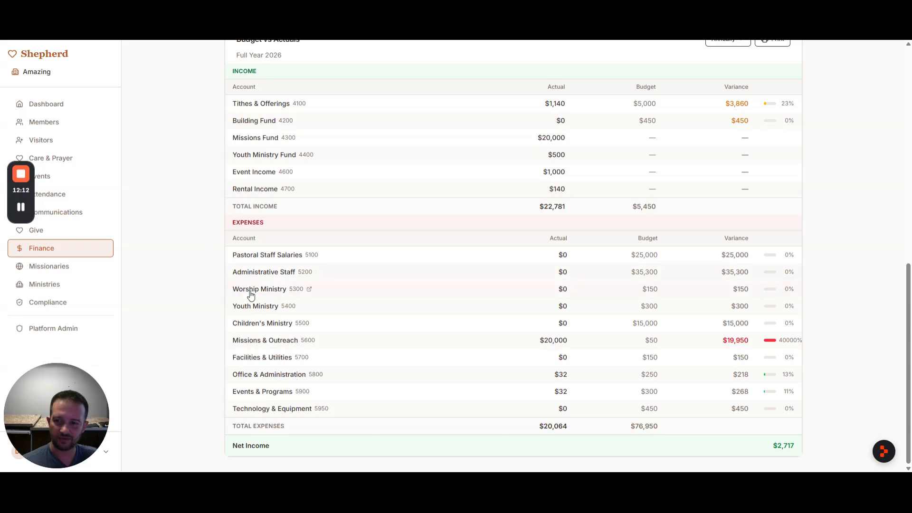
pyautogui.scroll(6, 237, 320)
pyautogui.scroll(4, 235, 320)
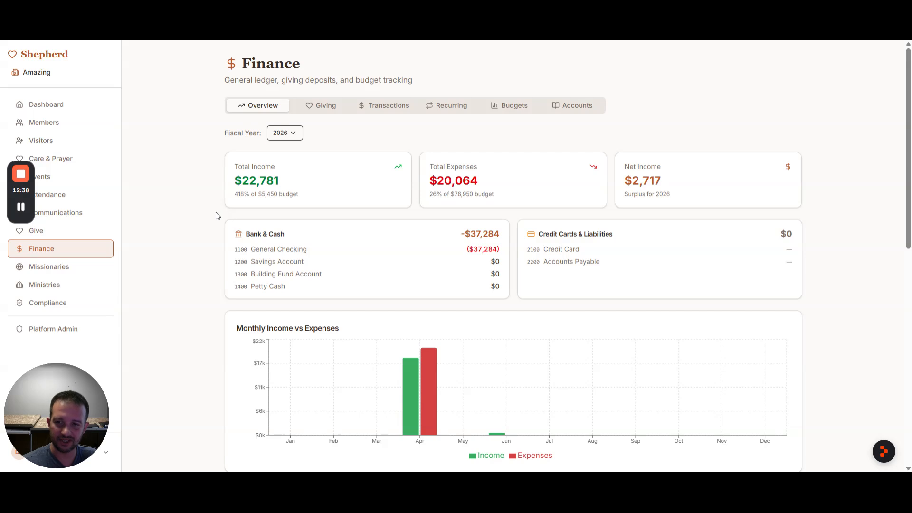
pyautogui.moveTo(22, 179)
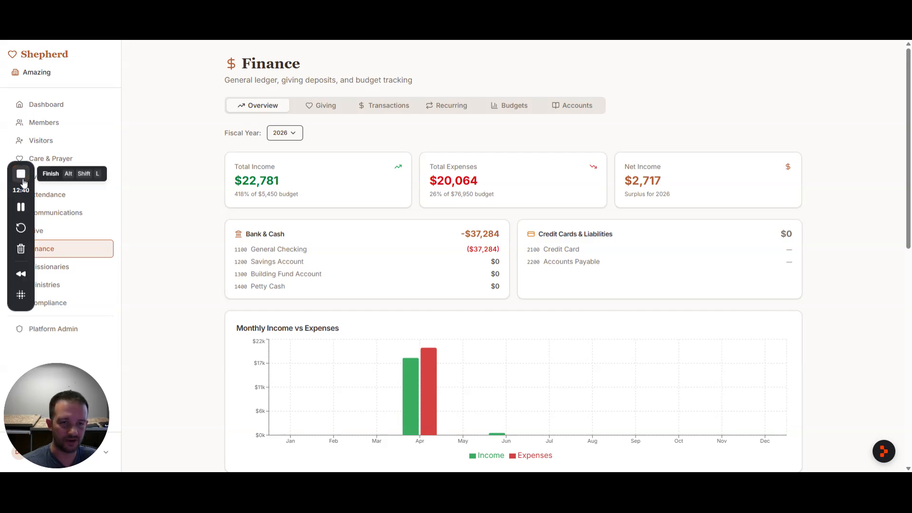